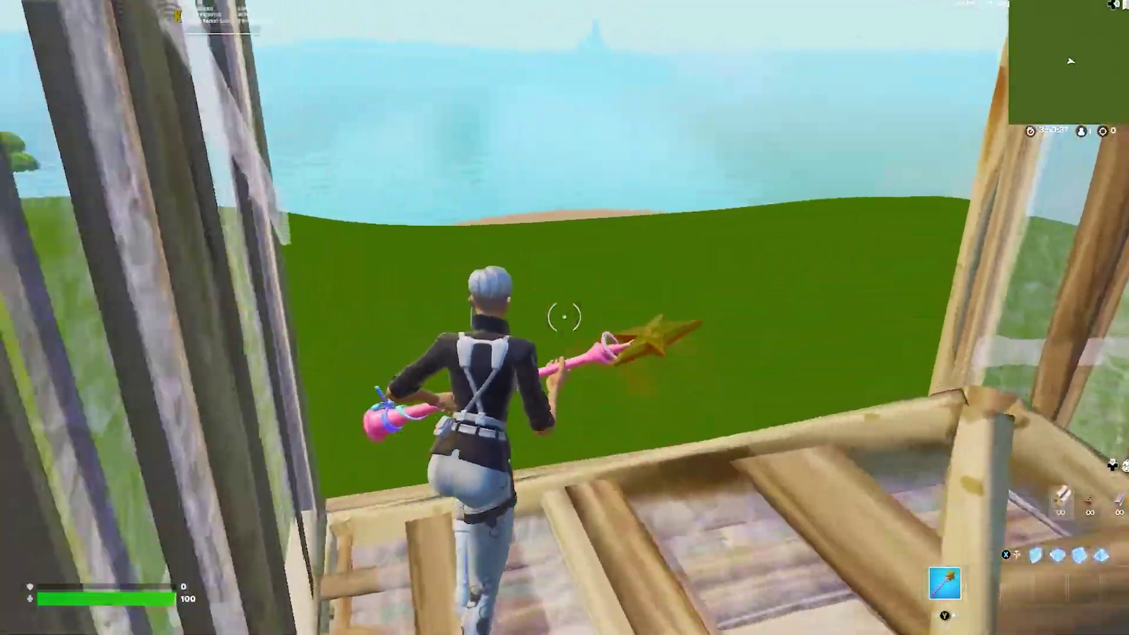
- Review the Video settings, checking View Distance and Textures, then return to the match
key("Escape")
key("Return")
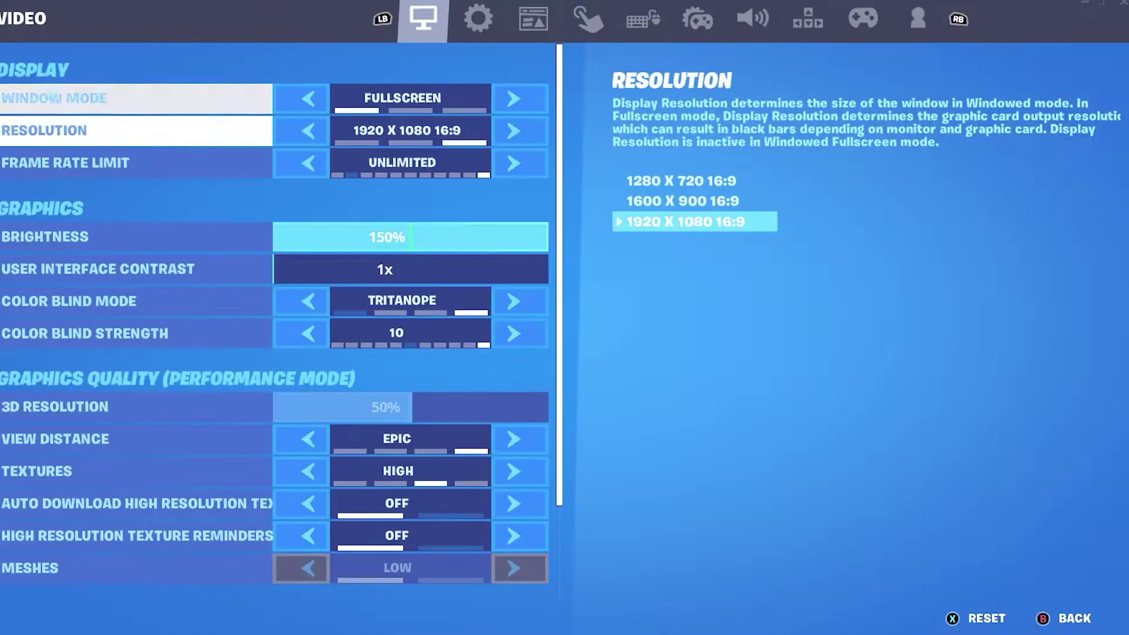
key("Down")
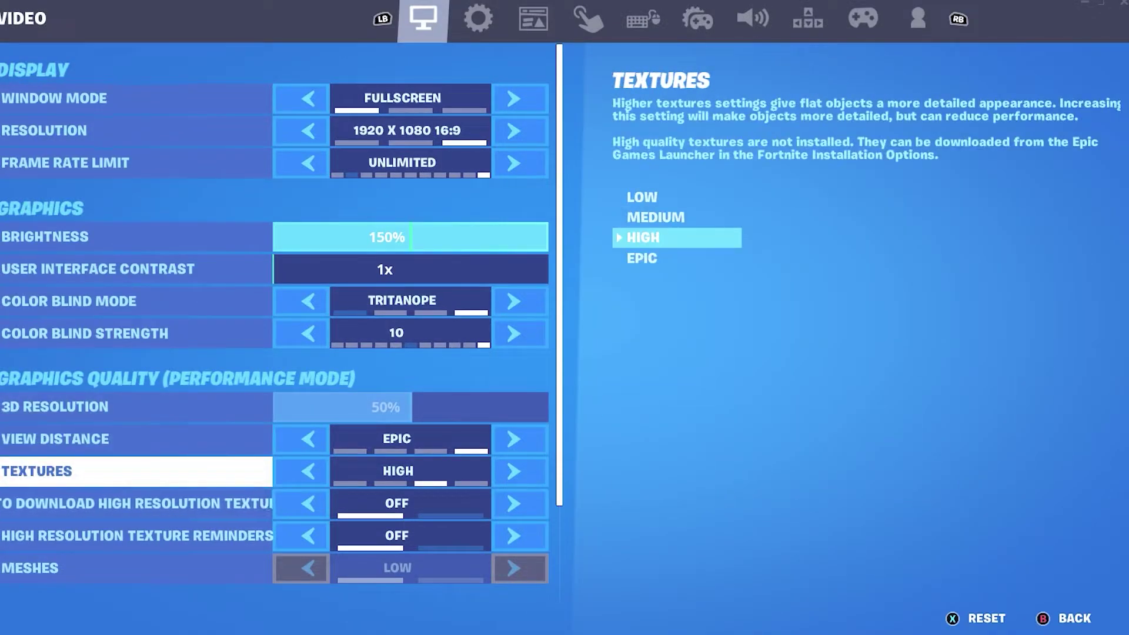
key("Up")
key("Down")
key("Down")
key("Up")
key("Up")
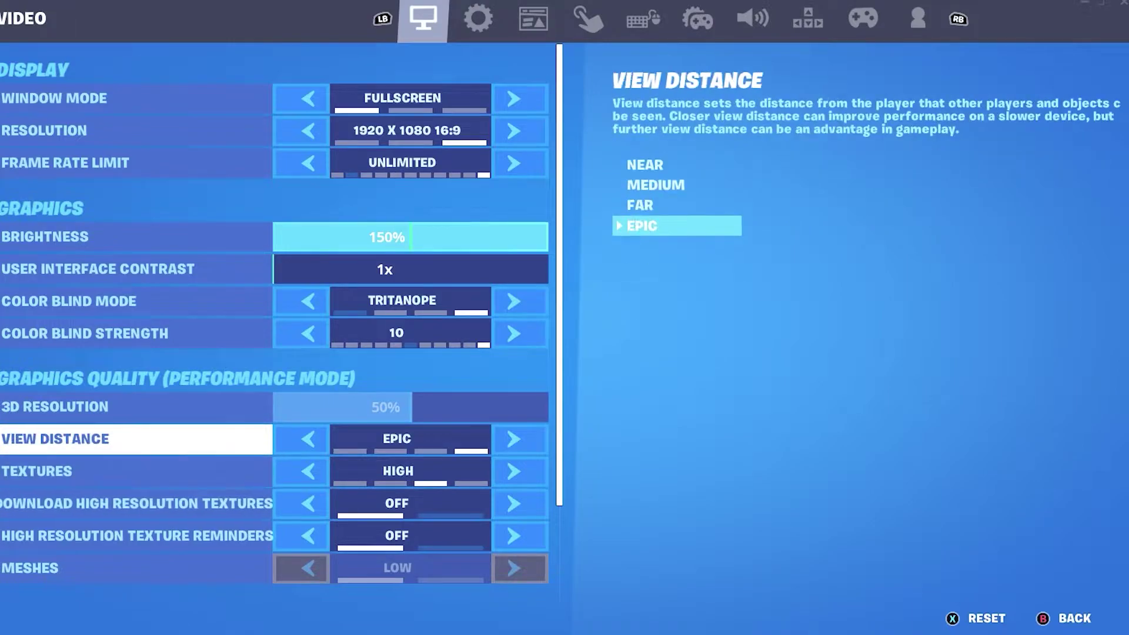
key("Down")
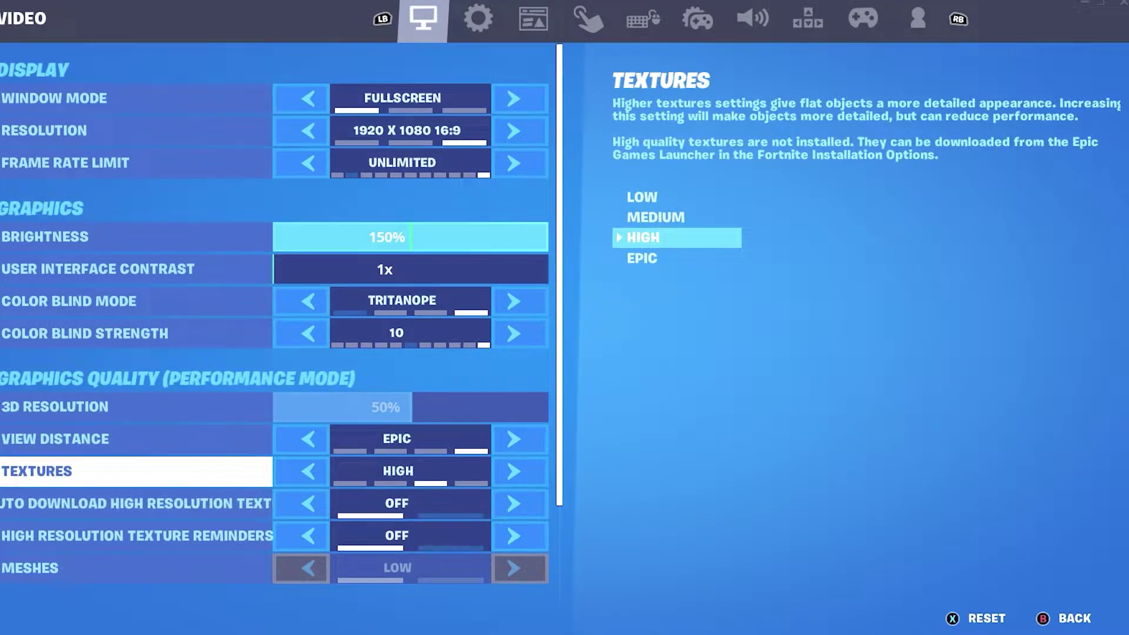
key("Down")
key("Down")
key("Down")
key("Down")
key("Down")
key("Up")
key("Up")
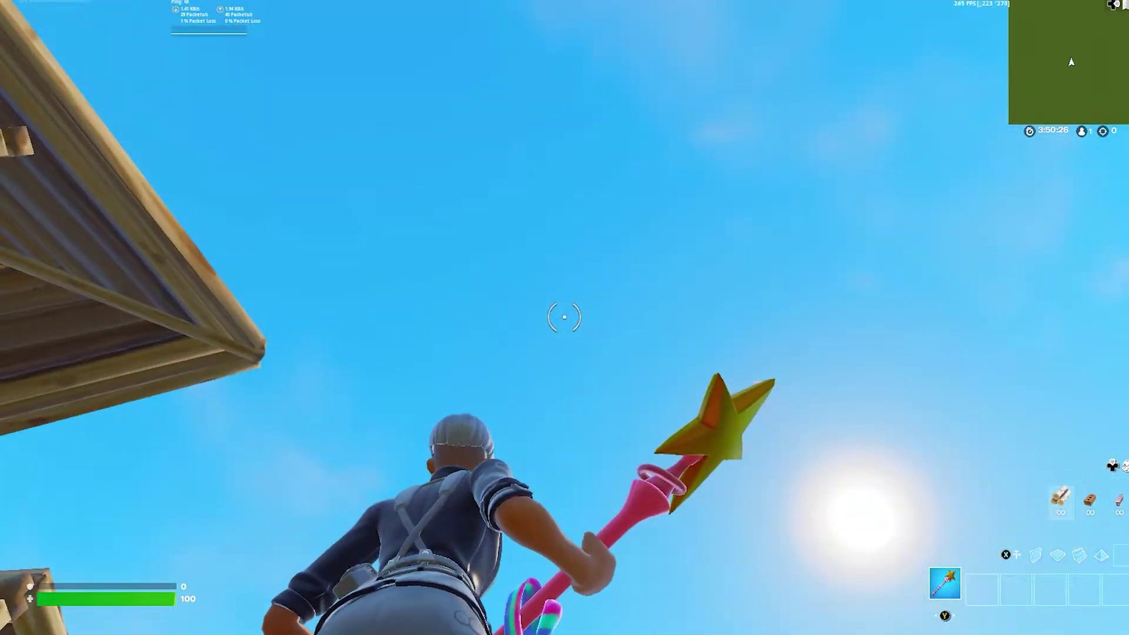
- Build wooden ramps, walls and ceilings around the character while climbing
key("w")
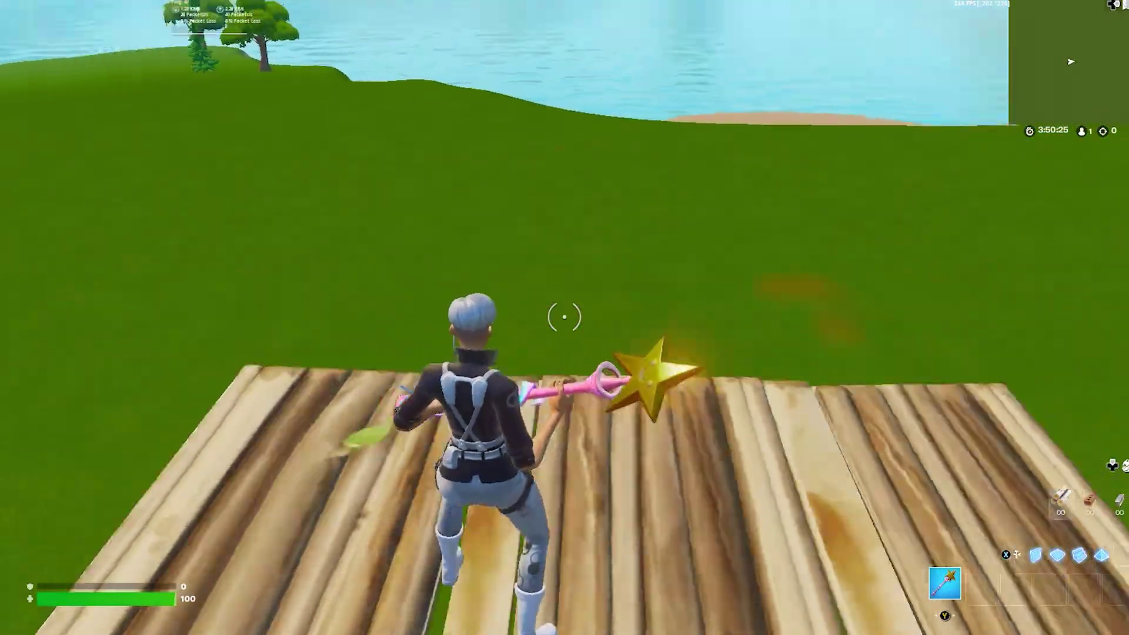
key("w")
key("w")
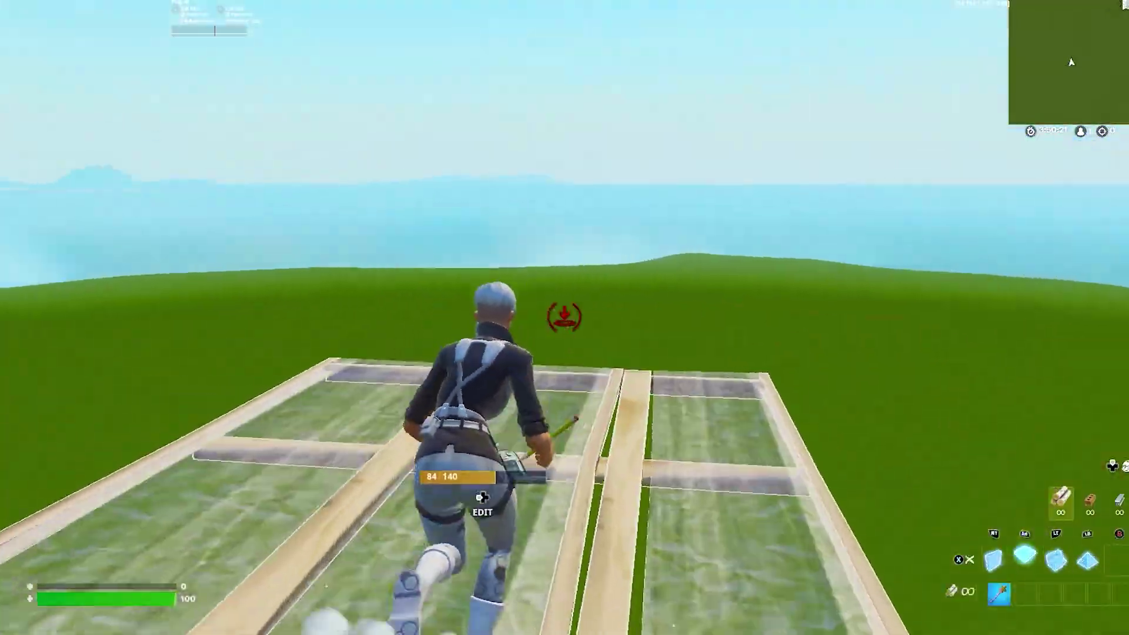
key("w")
key("w")
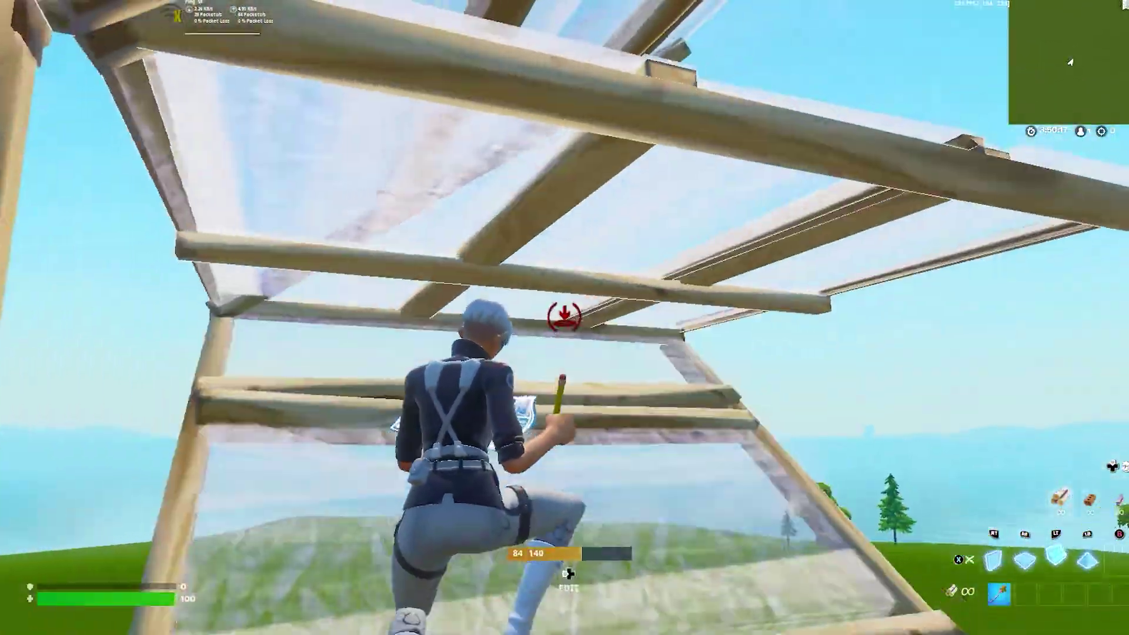
key("w")
key("w")
key("w")
key("w")
key("w")
key("w")
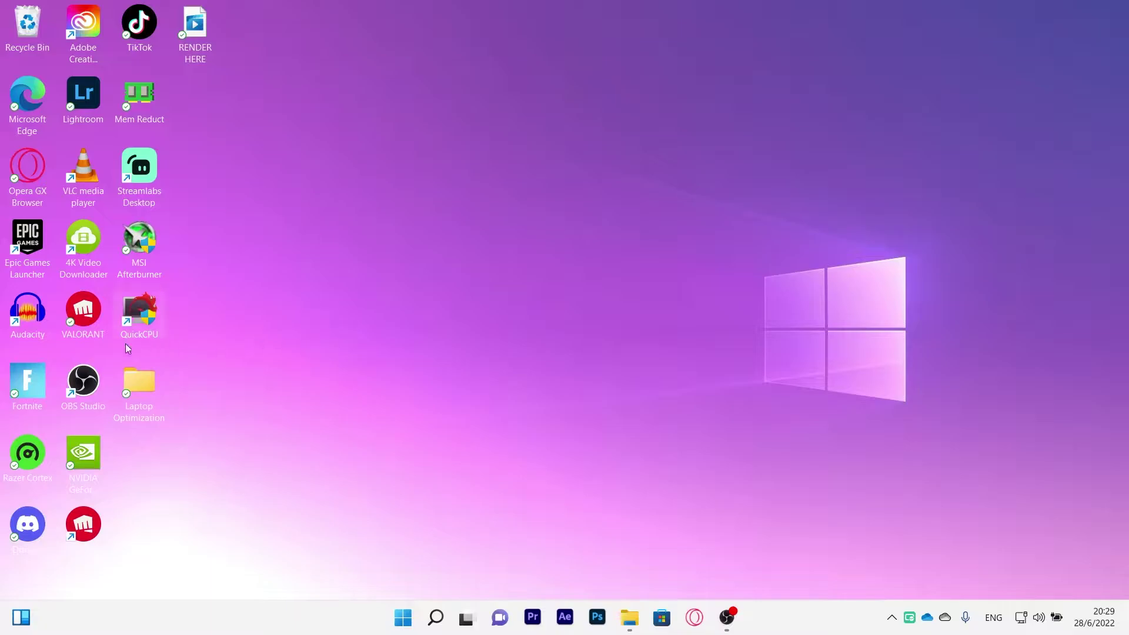
- Open the Laptop Optimization desktop folder with its four items, then minimize it
double_click(143, 390)
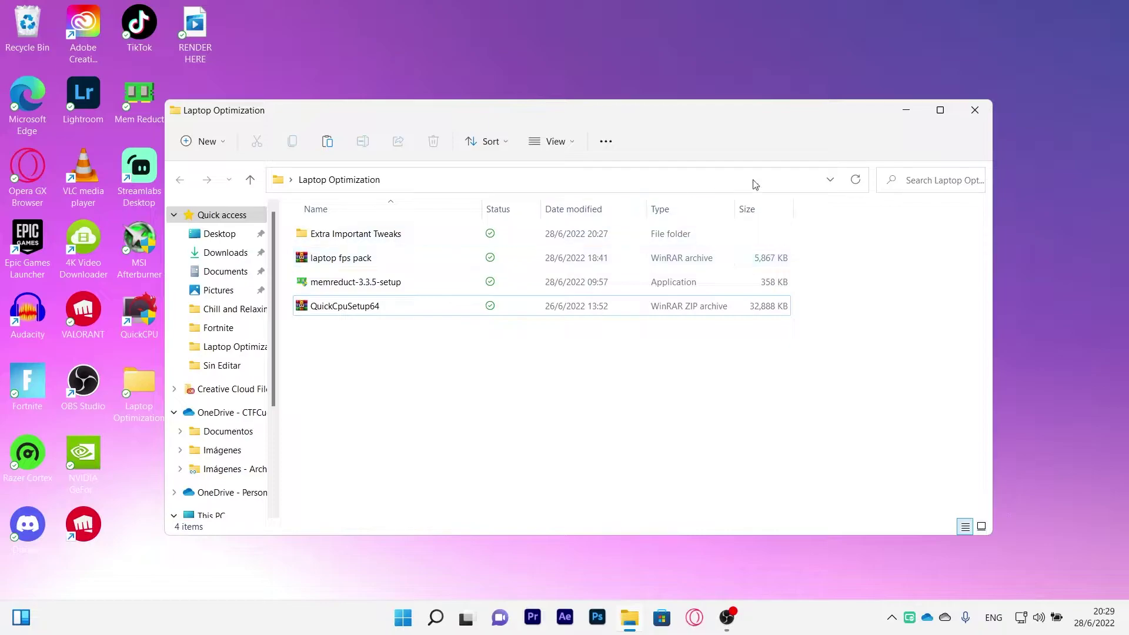
left_click(904, 114)
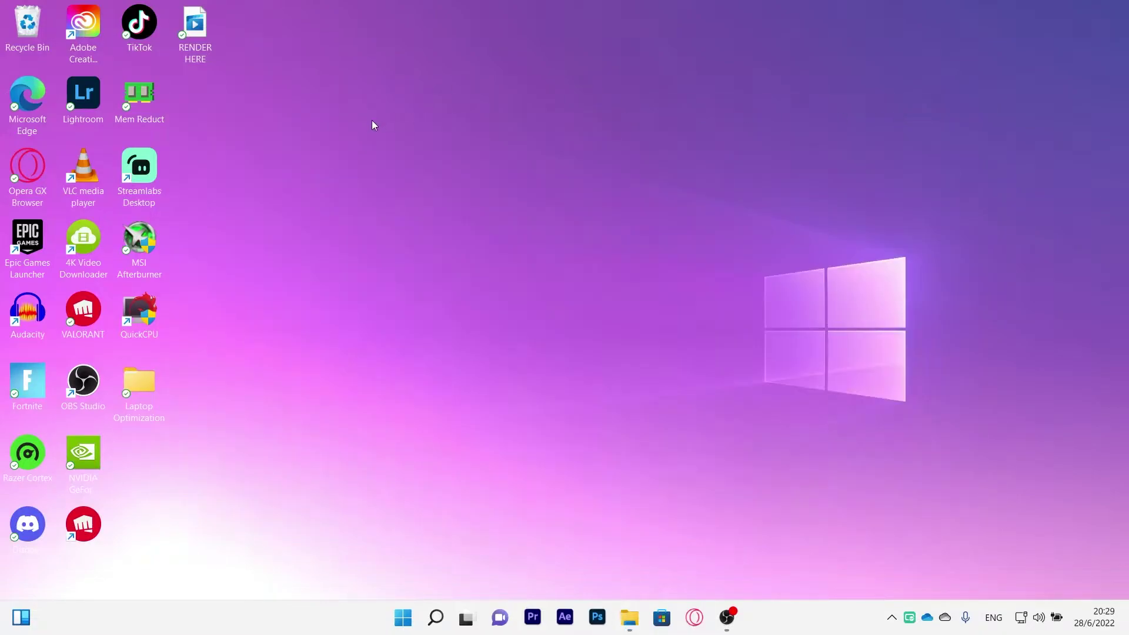
- Launch Mem Reduct, check the Memory cleaning page in Settings, and close Settings
double_click(139, 97)
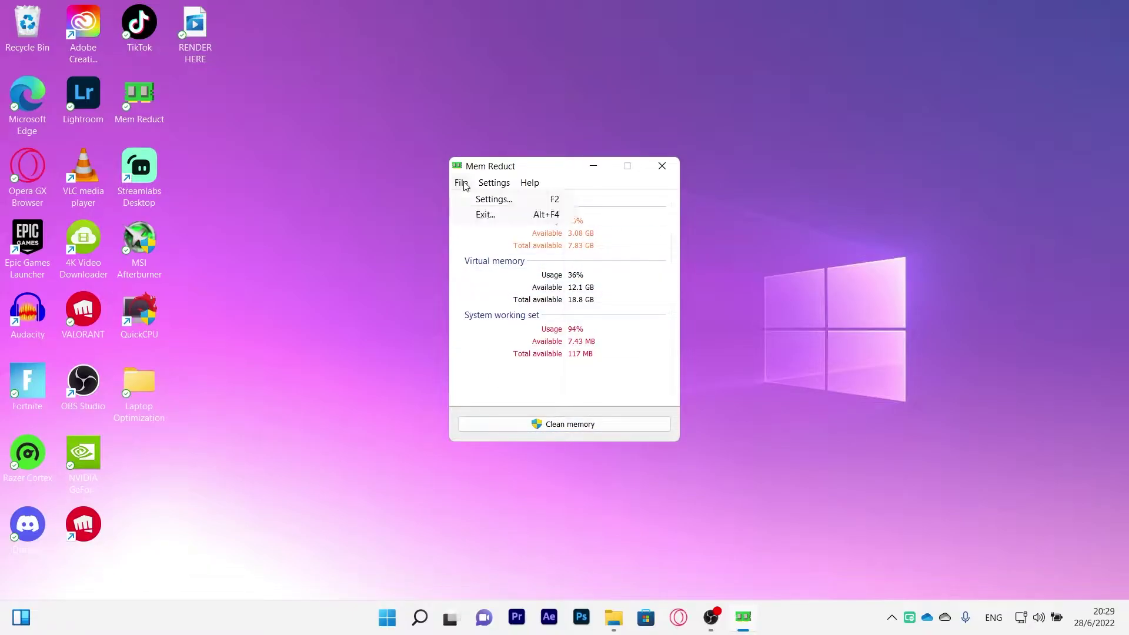
left_click(494, 200)
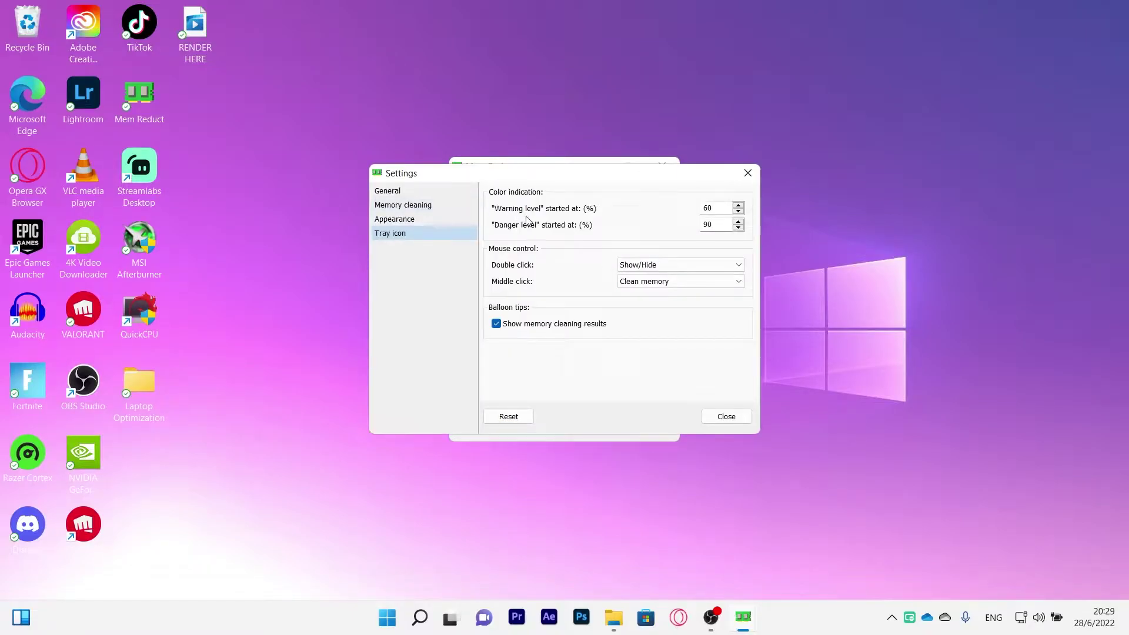
left_click(420, 207)
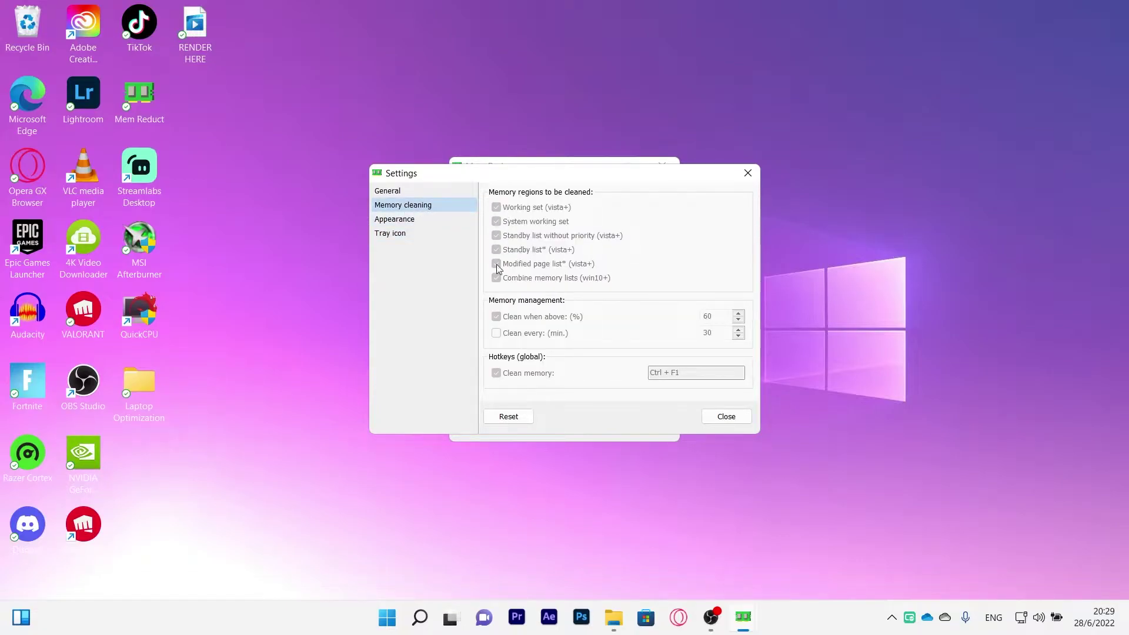
key("Escape")
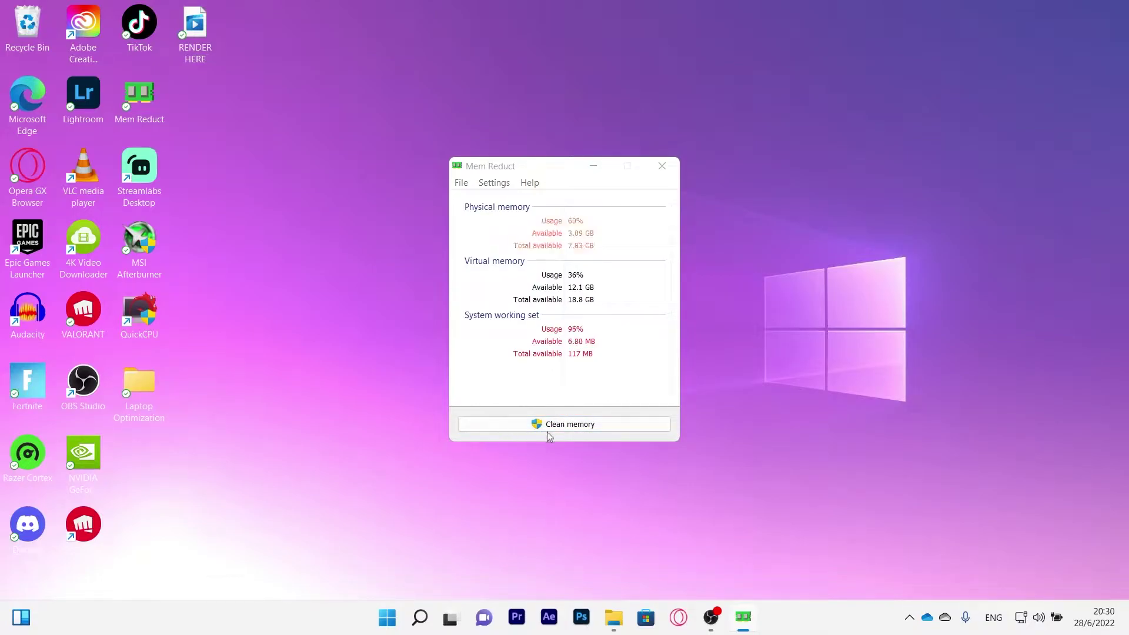
- Run Clean memory, dropping physical usage to 32% and system working set to 5%
left_click(509, 426)
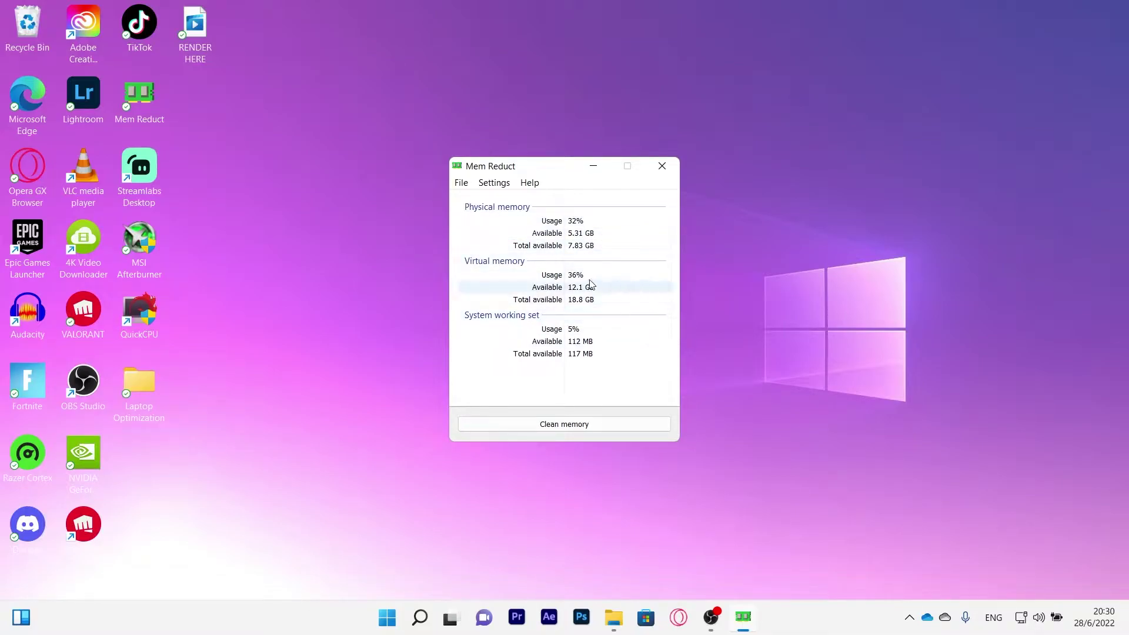
- Close Mem Reduct and set the Afterburner memory clock offset to +700 MHz
key("alt+F4")
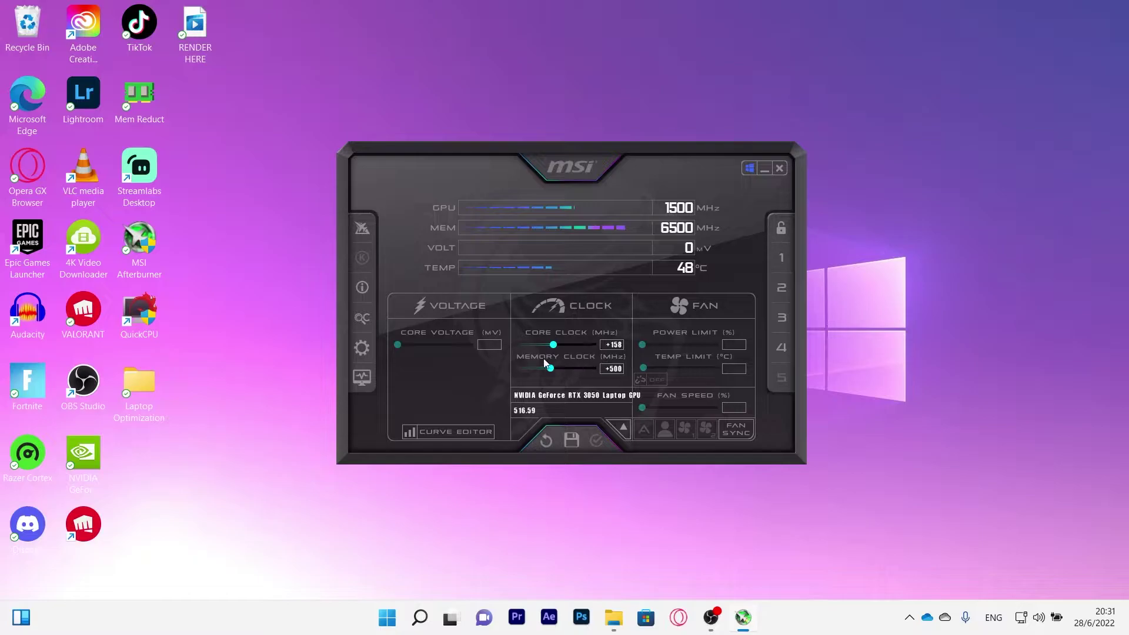
left_click(612, 369)
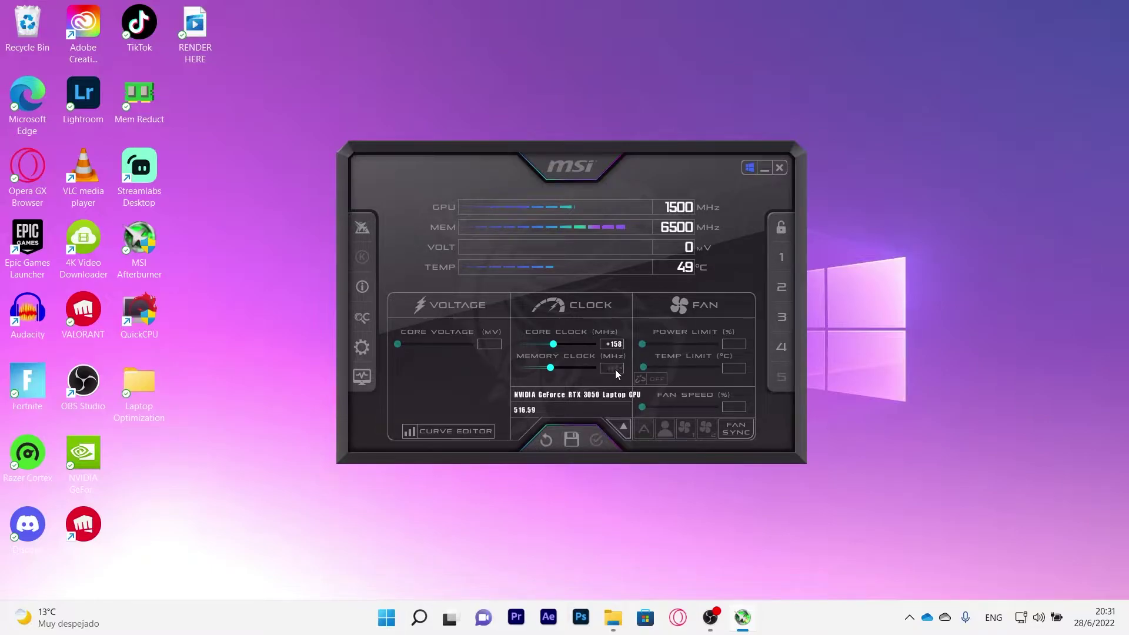
type("700")
key("Return")
- Close Afterburner and select Ultimate Performance as the Quick CPU system power plan
left_click(774, 171)
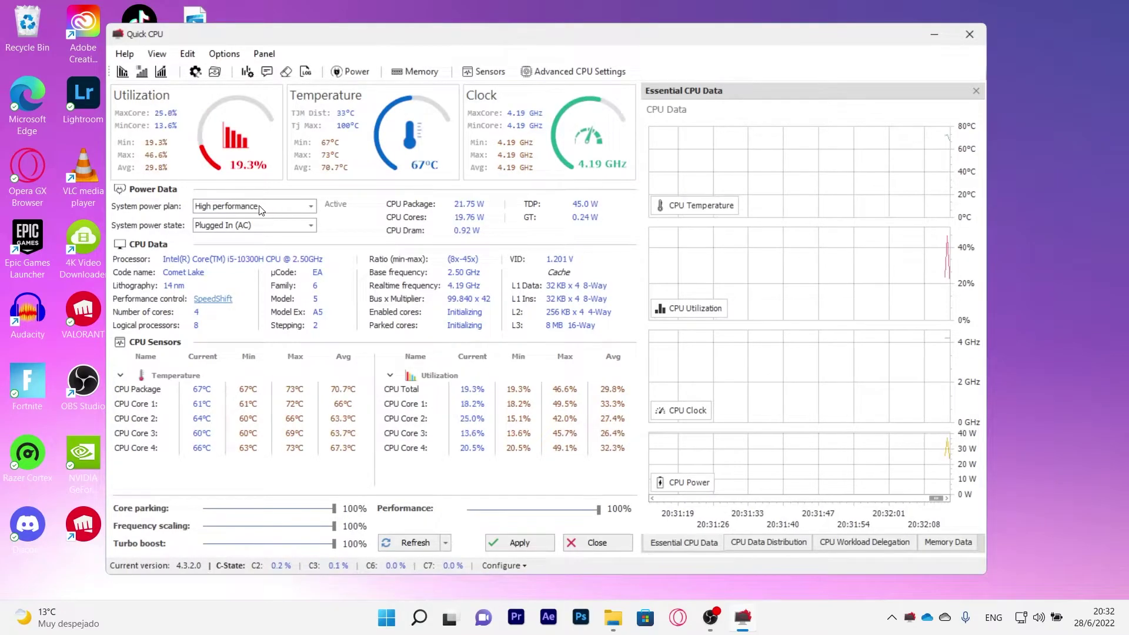
left_click(269, 206)
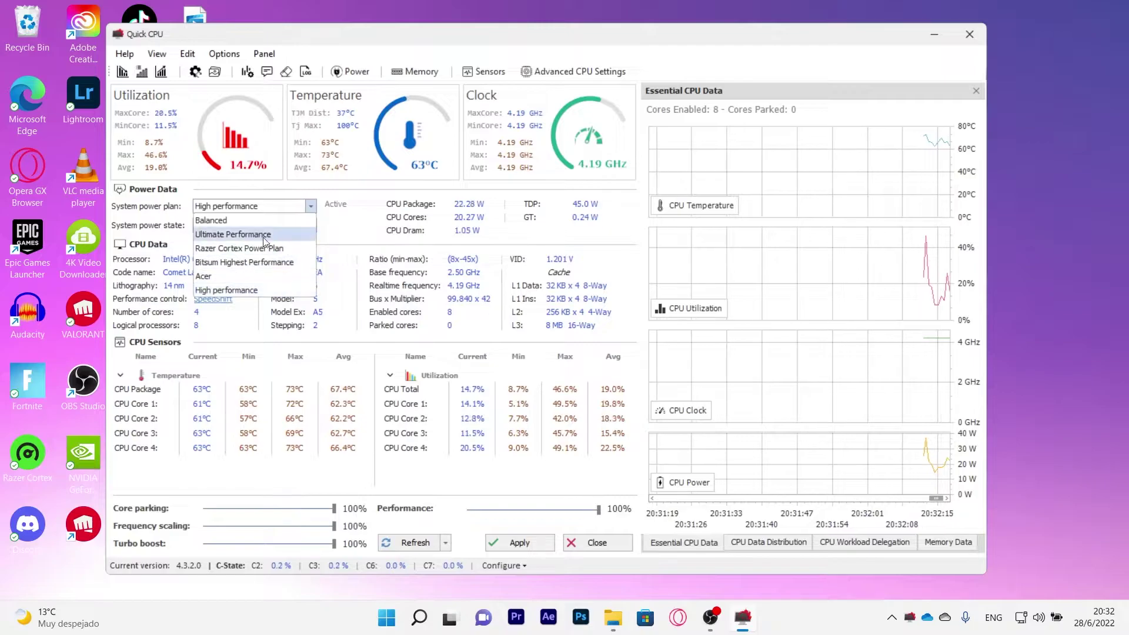
left_click(217, 235)
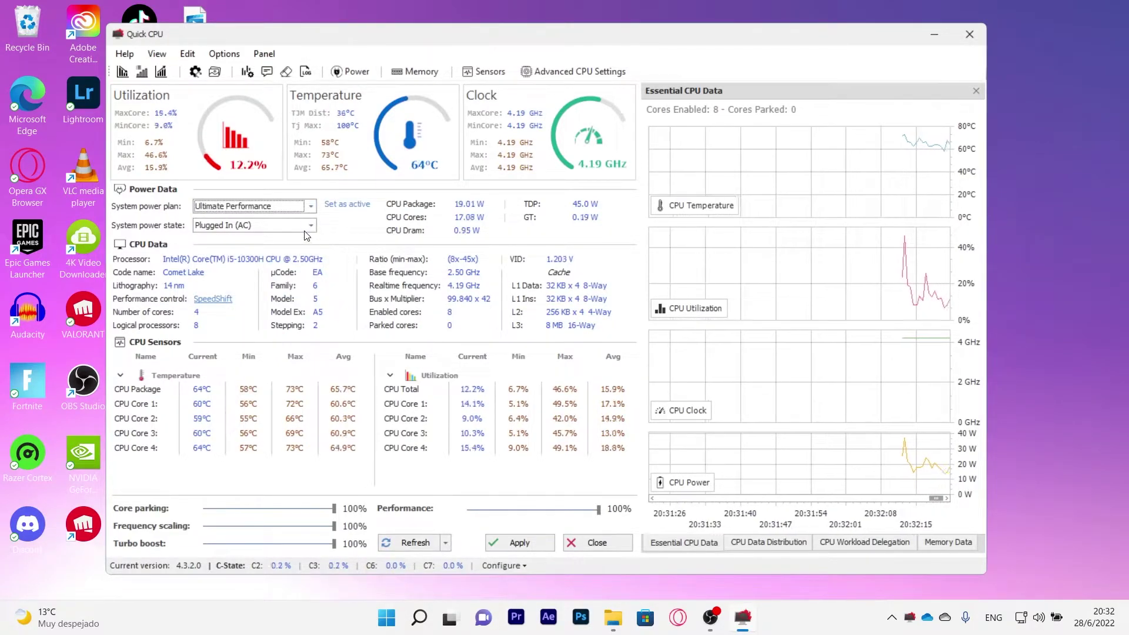
left_click(310, 206)
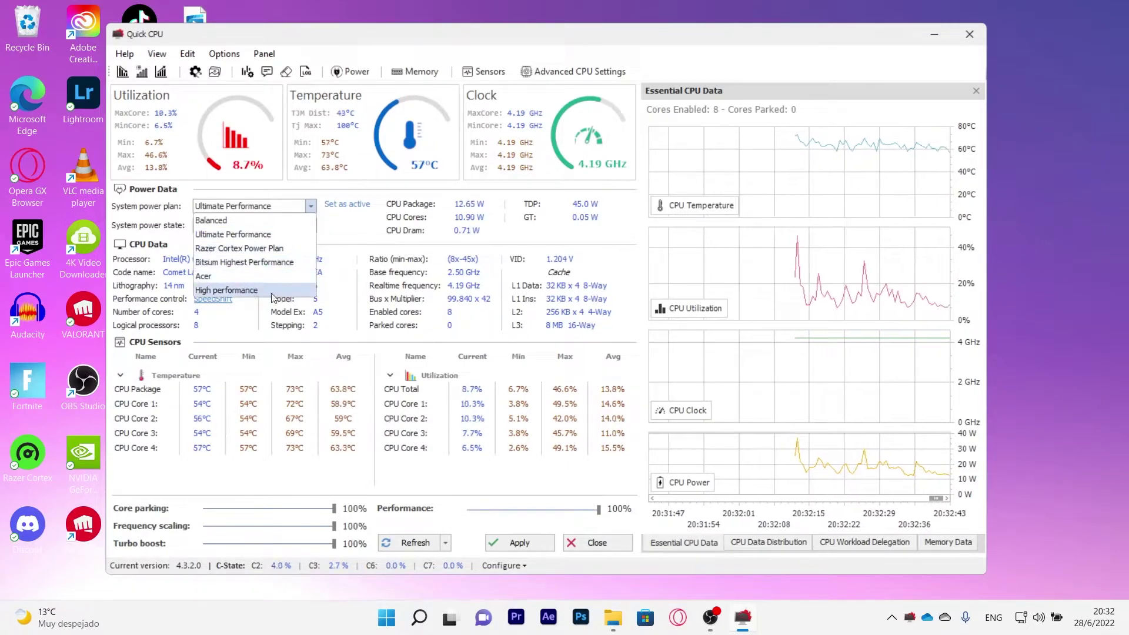
left_click(224, 290)
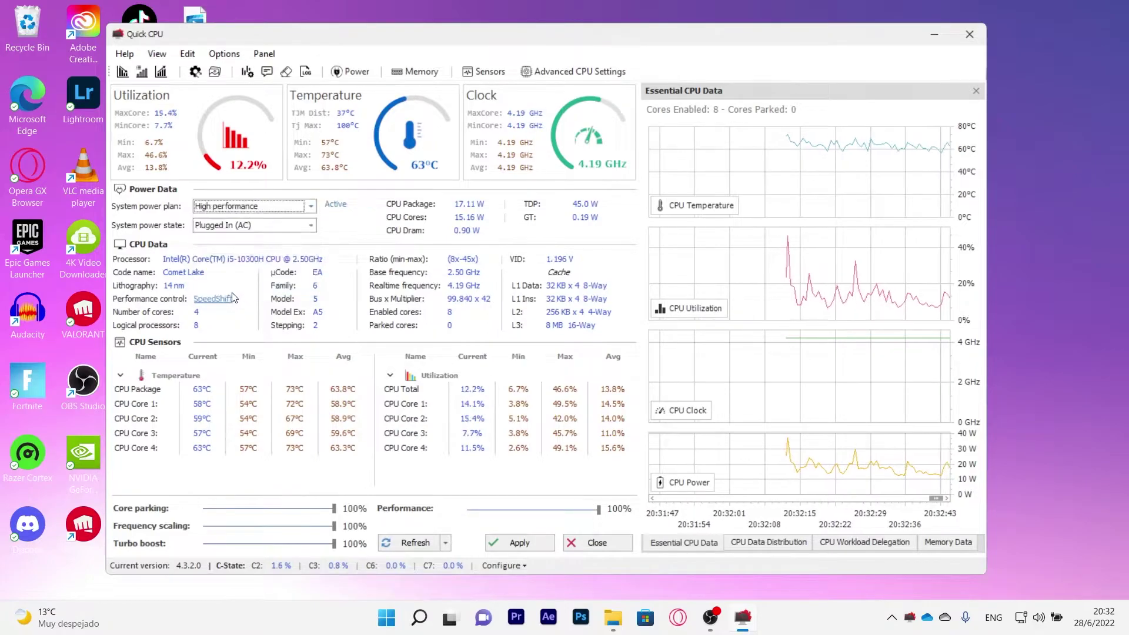
left_click(254, 205)
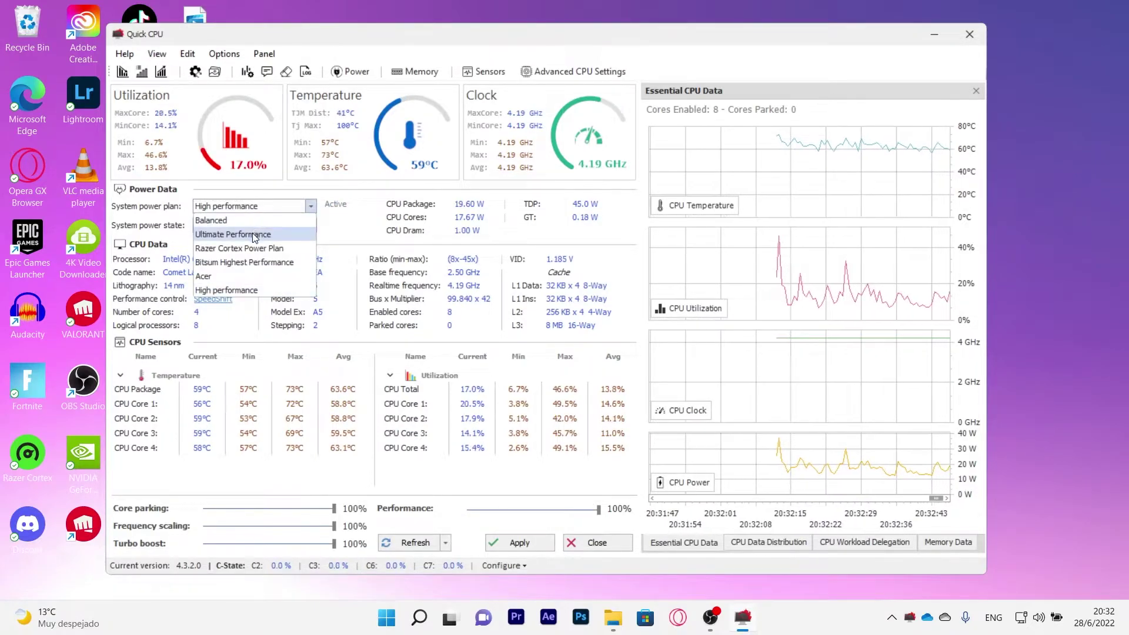
left_click(252, 230)
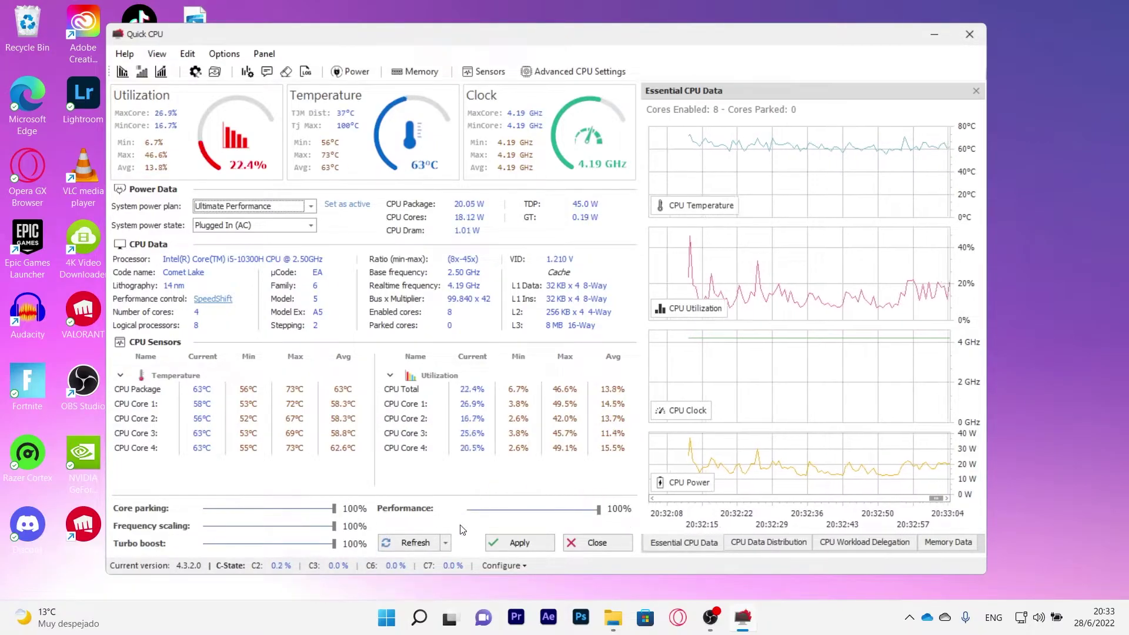
- Apply the Ultimate Performance plan, confirm the message, and close Quick CPU
left_click(518, 542)
left_click(626, 345)
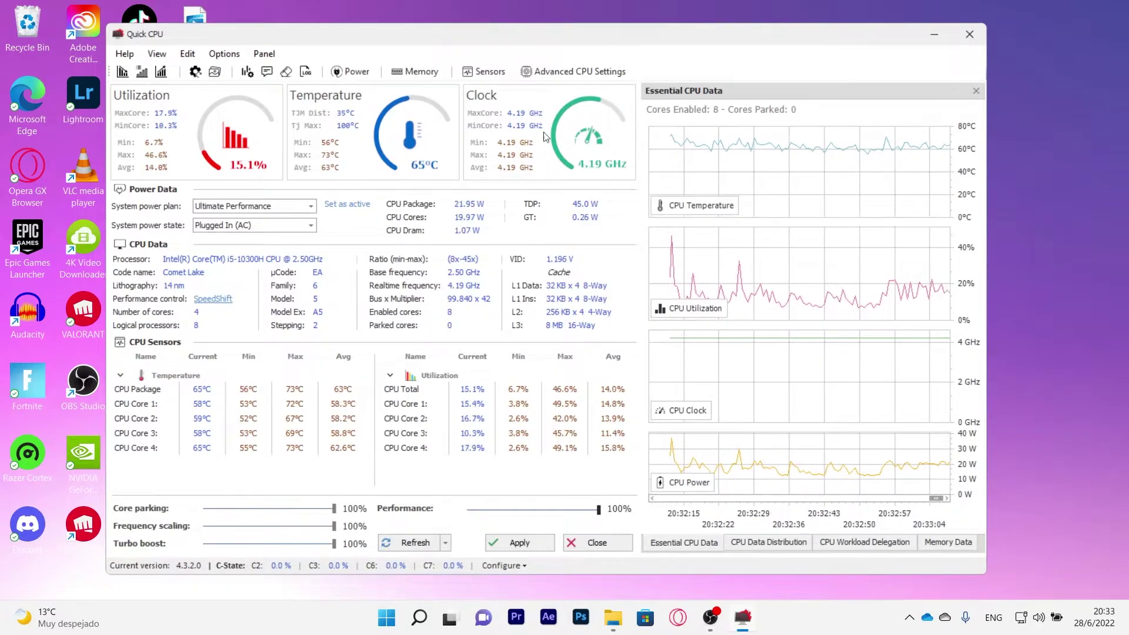
mouse_move(876, 197)
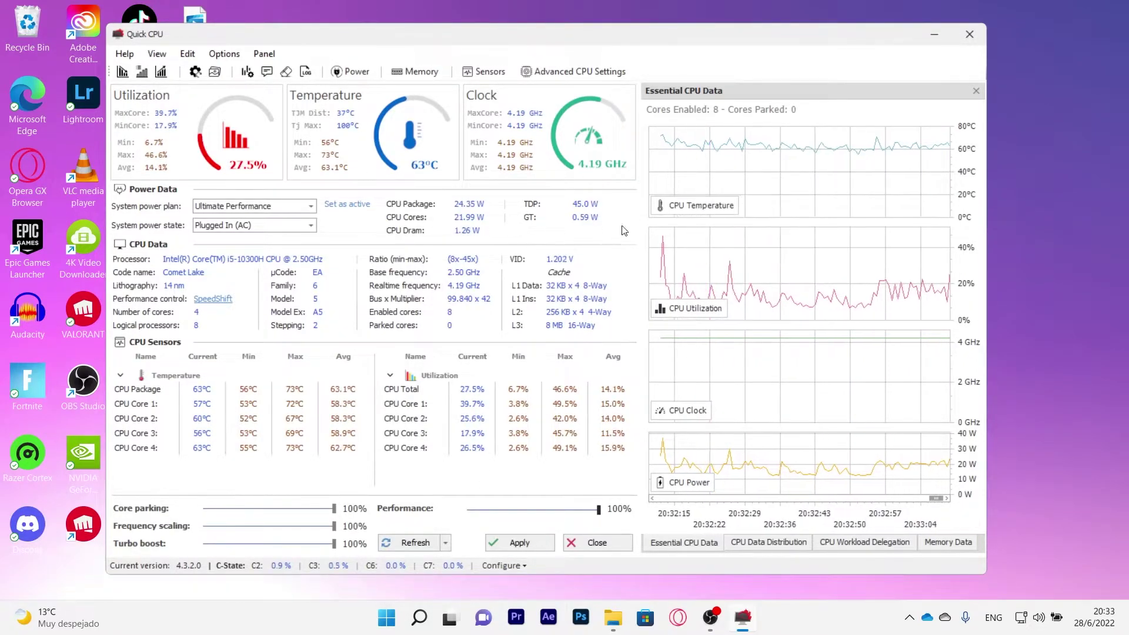
left_click(969, 34)
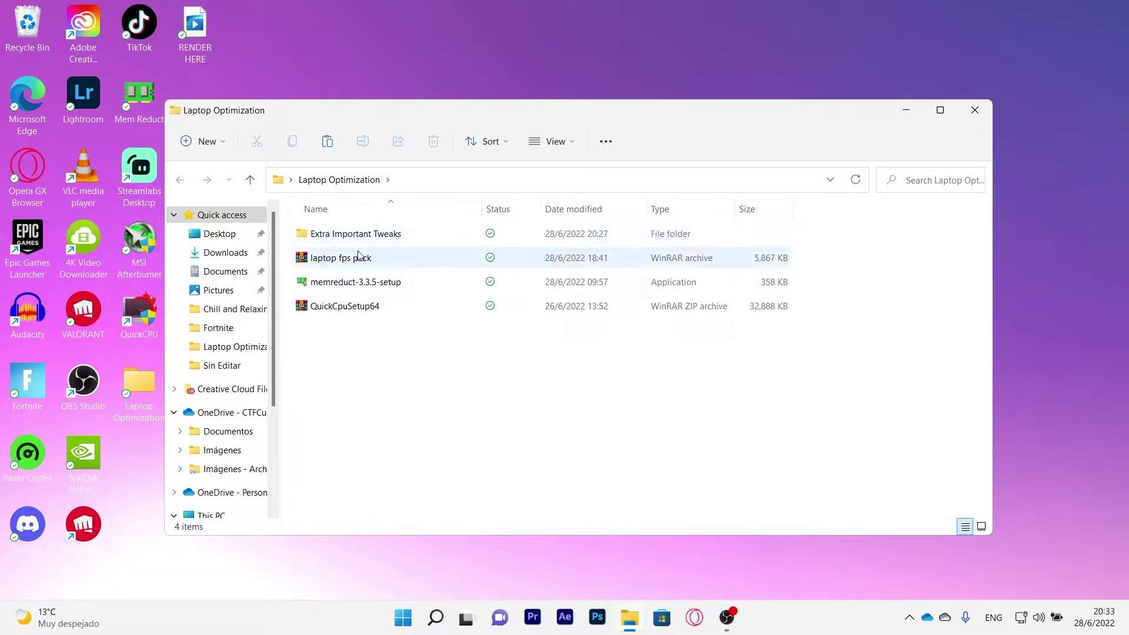
- Open the laptop fps pack archive in WinRAR and its READ ME FIRST folder
double_click(337, 261)
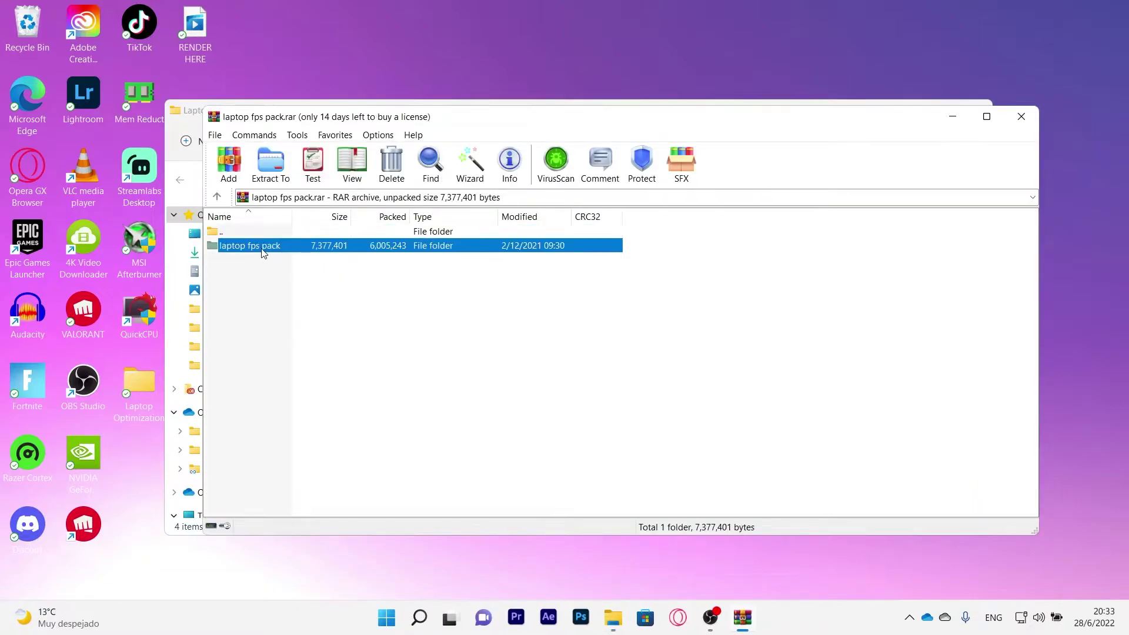
double_click(264, 250)
left_click(297, 328)
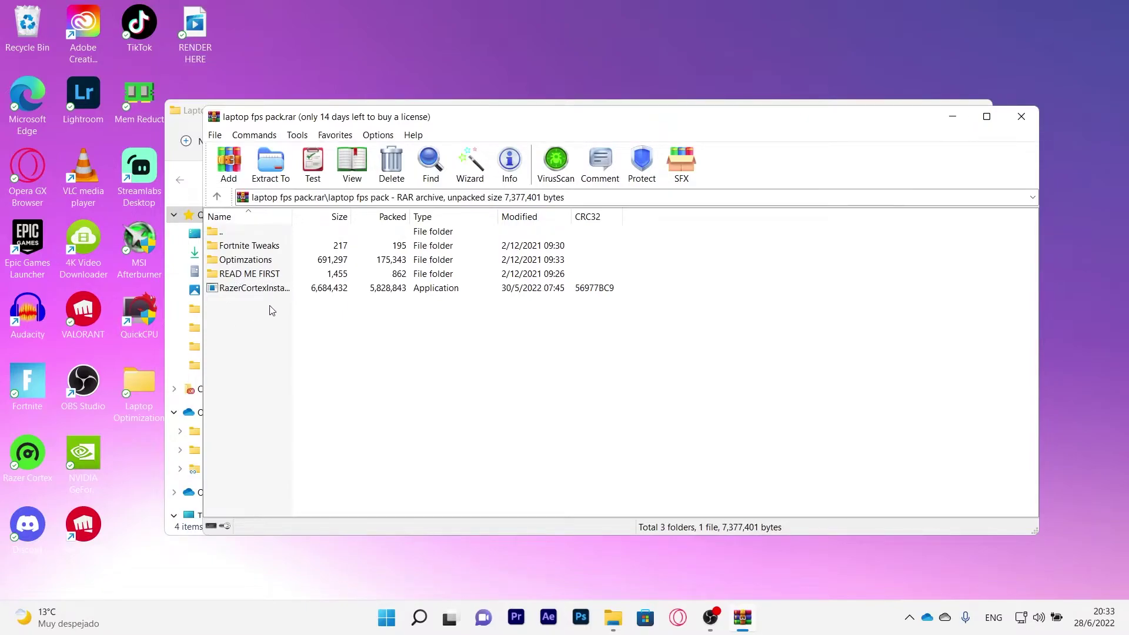
double_click(261, 273)
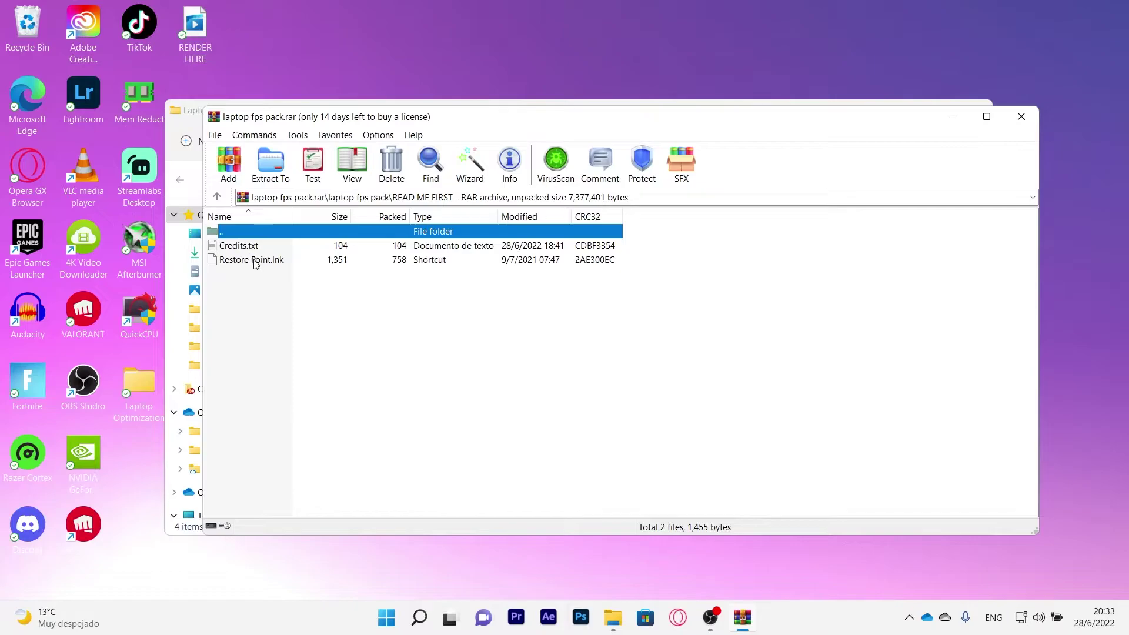
- Open and confirm System Protection settings, return to laptop fps pack, and minimize WinRAR
double_click(255, 260)
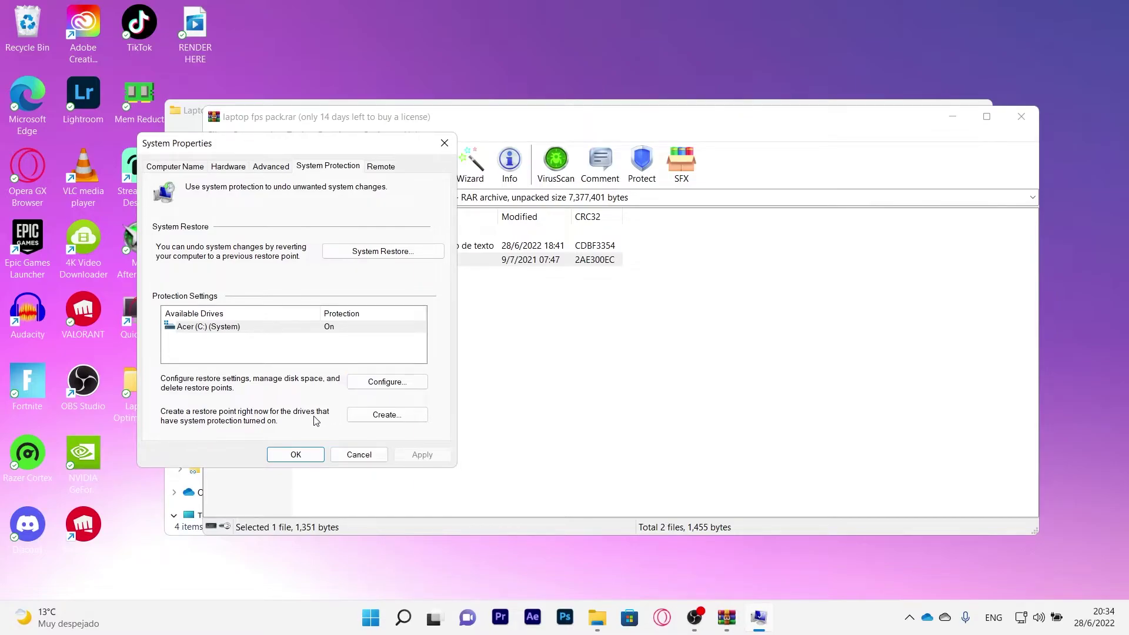
left_click(295, 454)
left_click(379, 274)
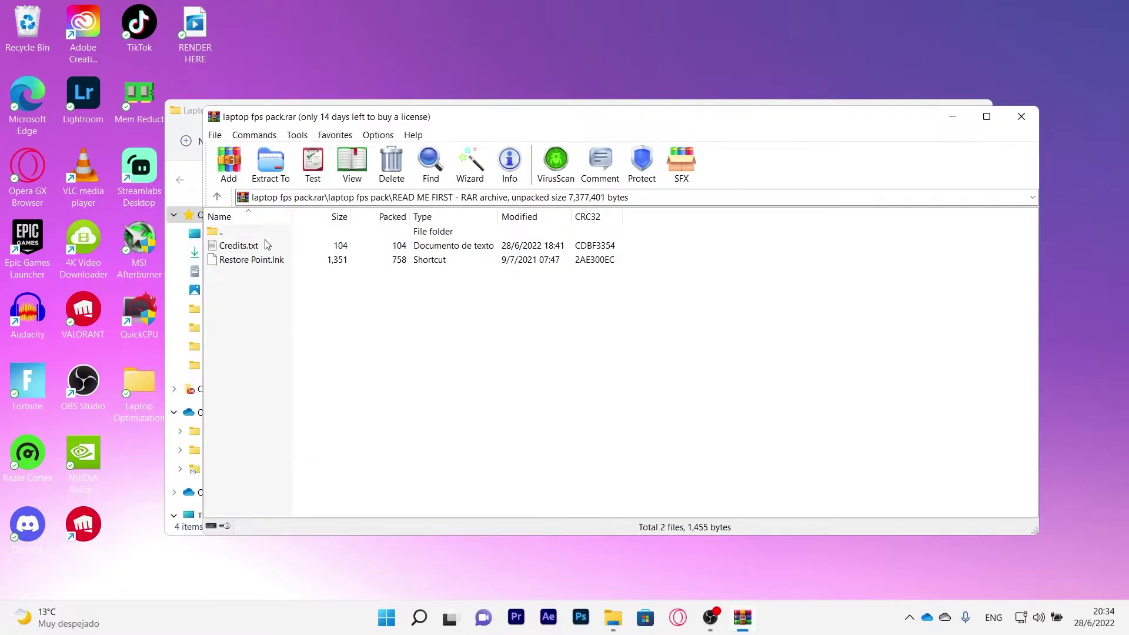
double_click(231, 235)
left_click(324, 338)
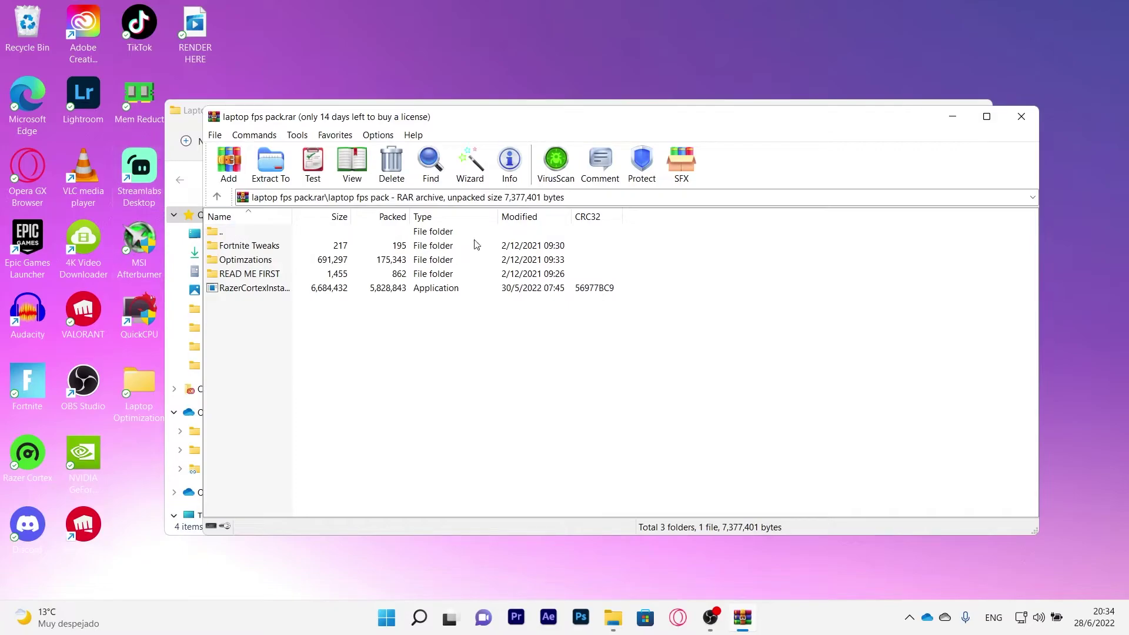
left_click(952, 116)
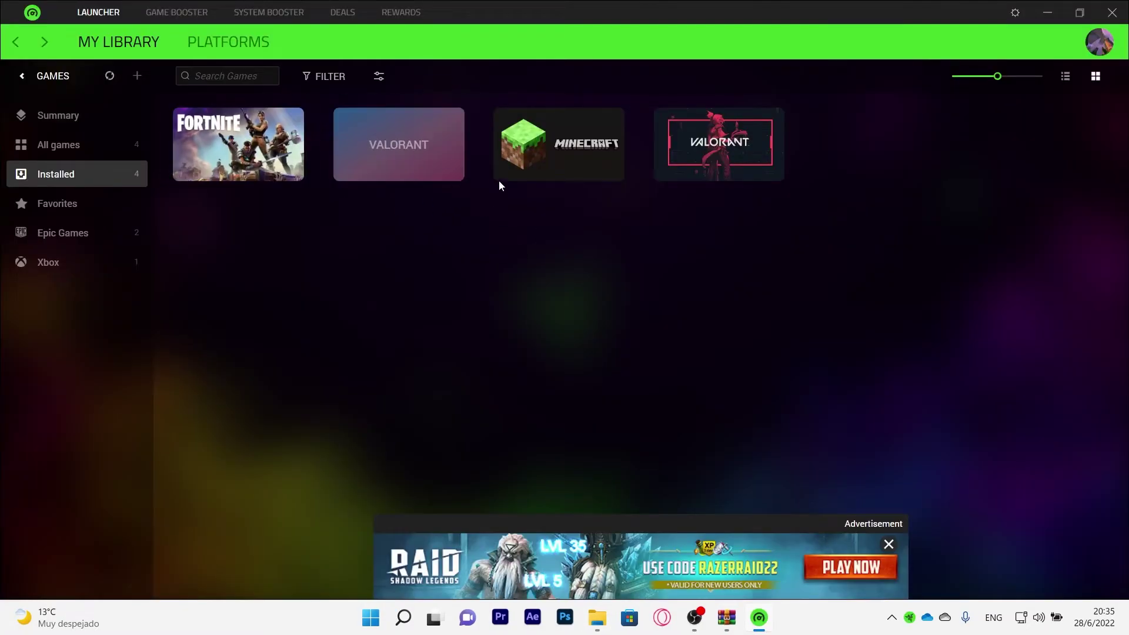
- Scan with Razer Cortex System Clean and clean the junk, freeing 273.35 MB
mouse_move(252, 162)
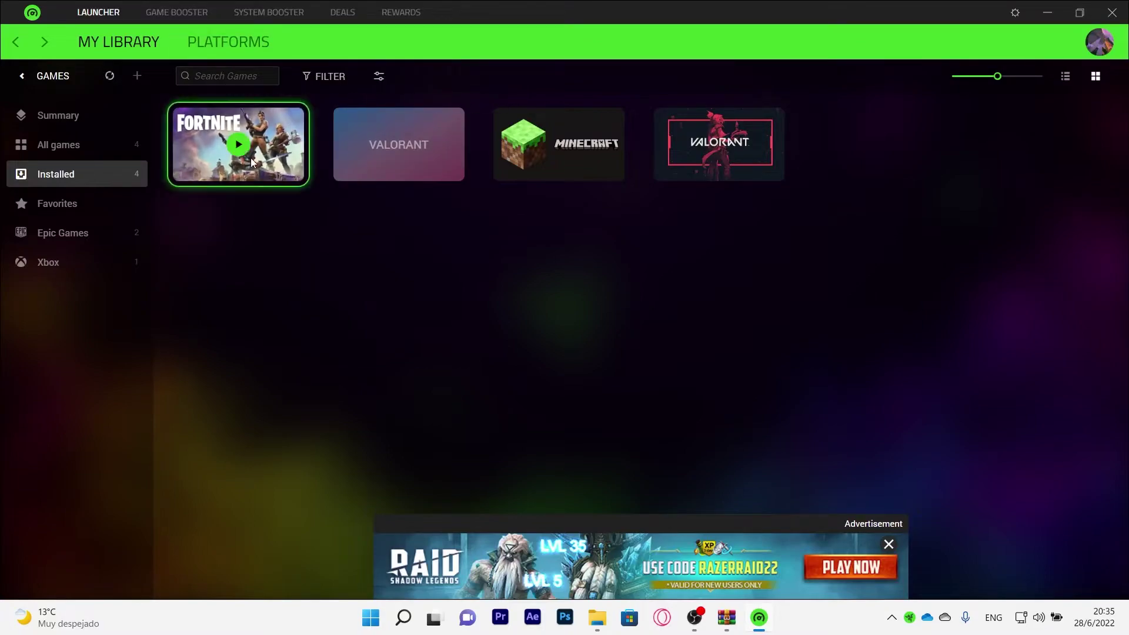
left_click(250, 12)
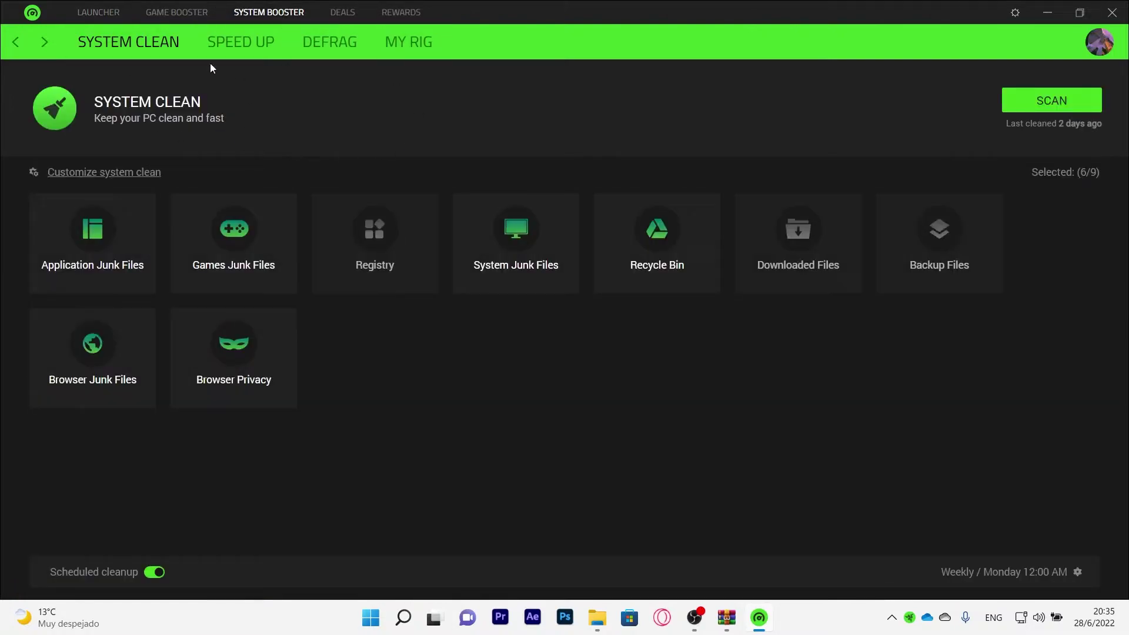
left_click(1036, 97)
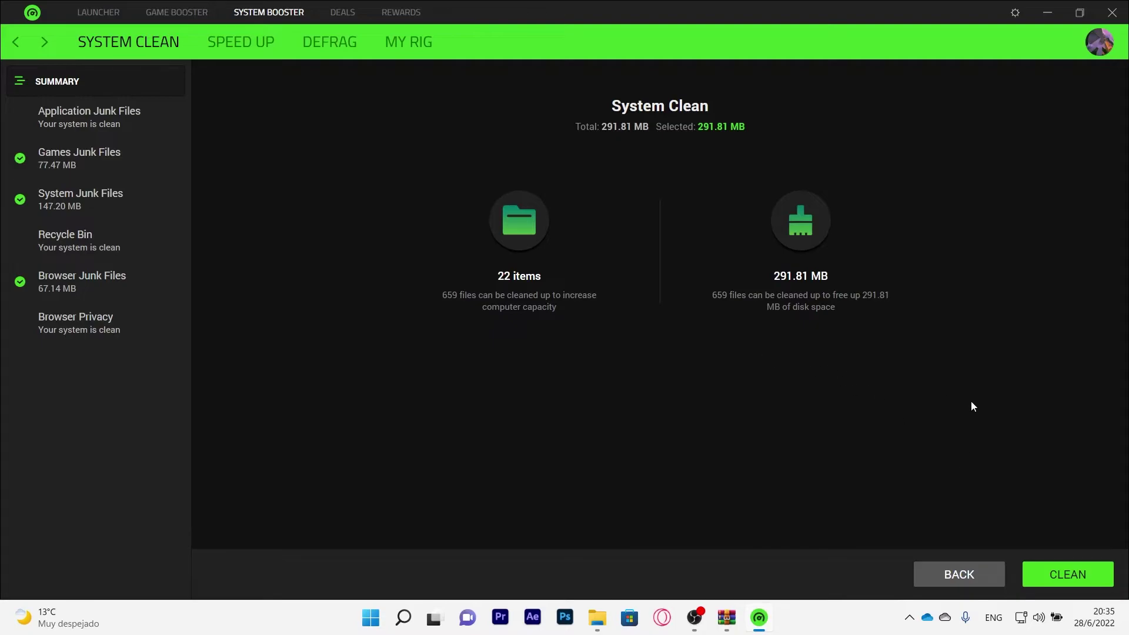
left_click(1055, 575)
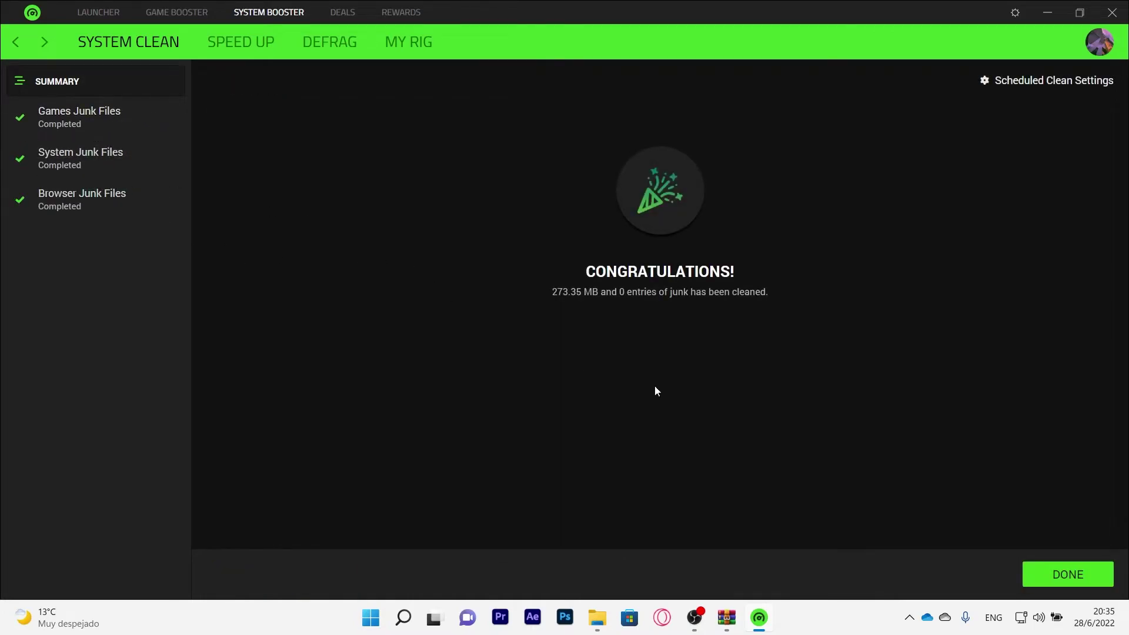
left_click(1077, 580)
- Apply all 63 Speed Up optimizations, then view the Defrag page listing the games
left_click(237, 46)
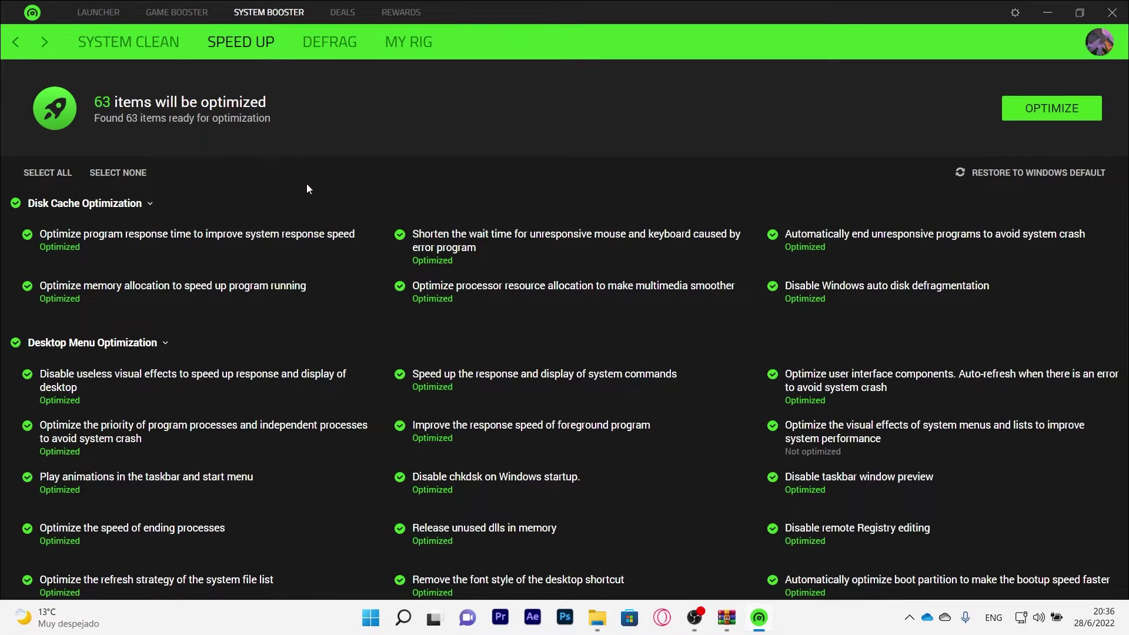
scroll(400, 247, "down", 4)
scroll(473, 298, "down", 11)
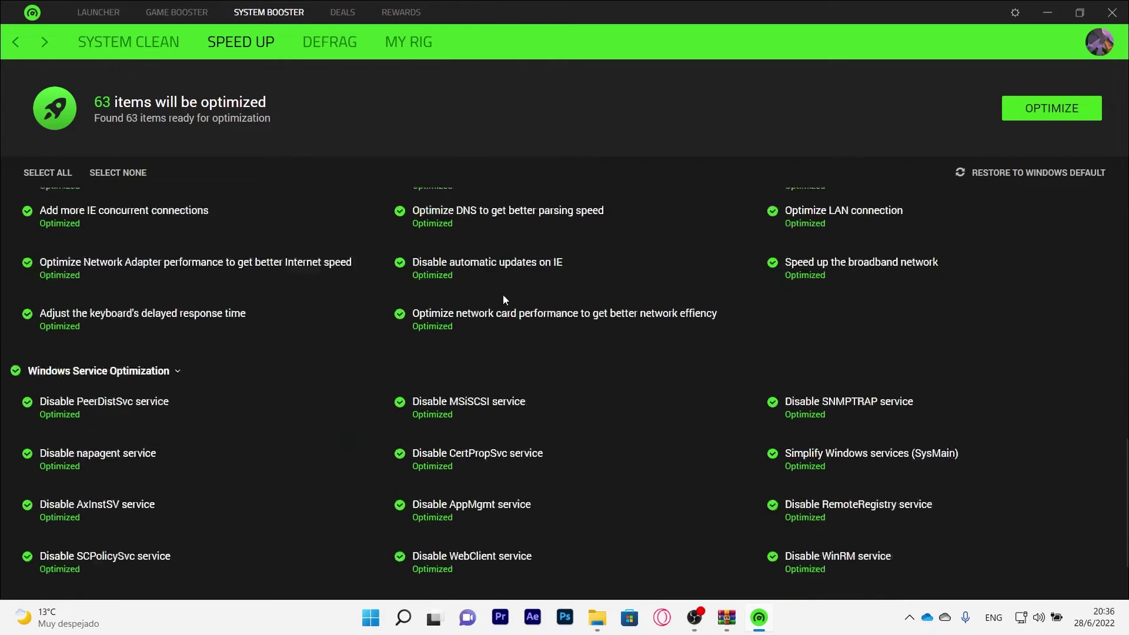
scroll(645, 423, "up", 12)
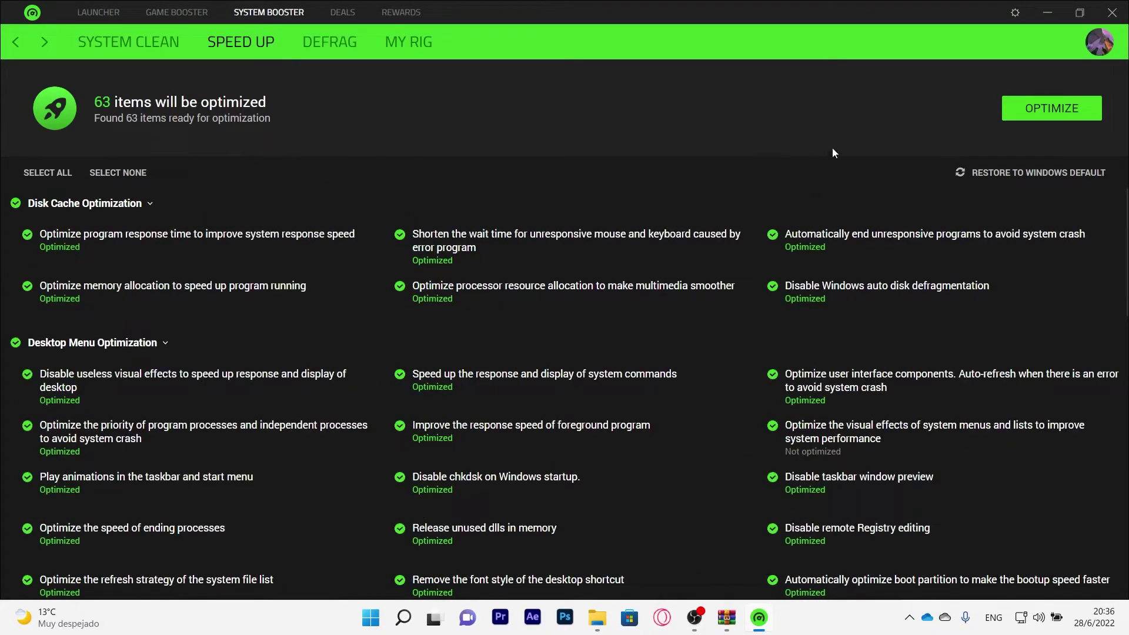
left_click(1030, 112)
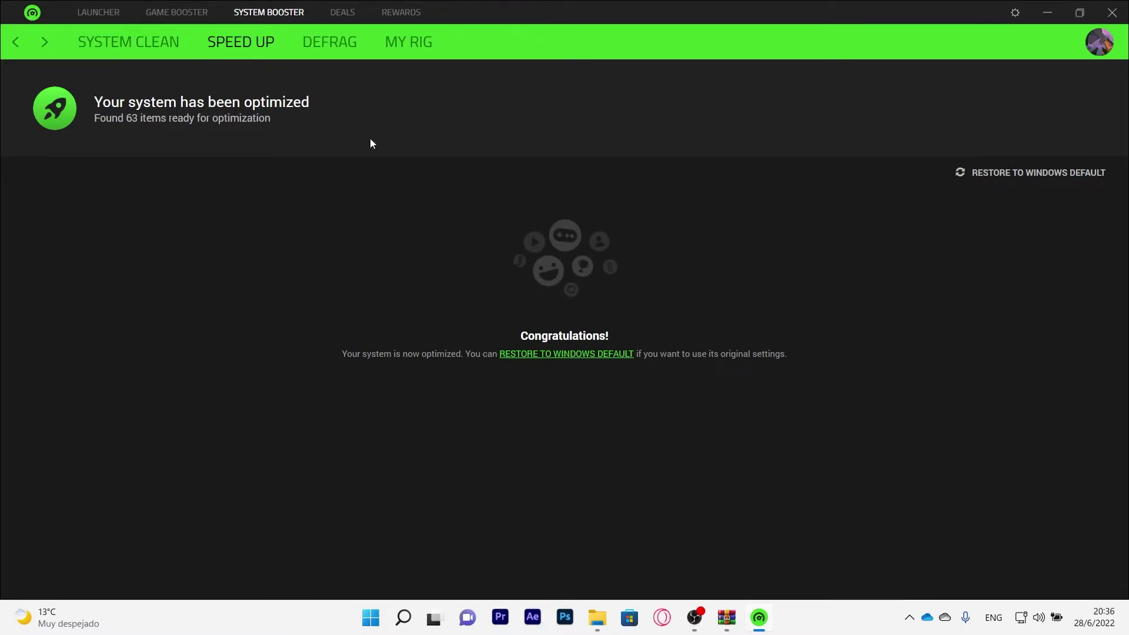
left_click(333, 55)
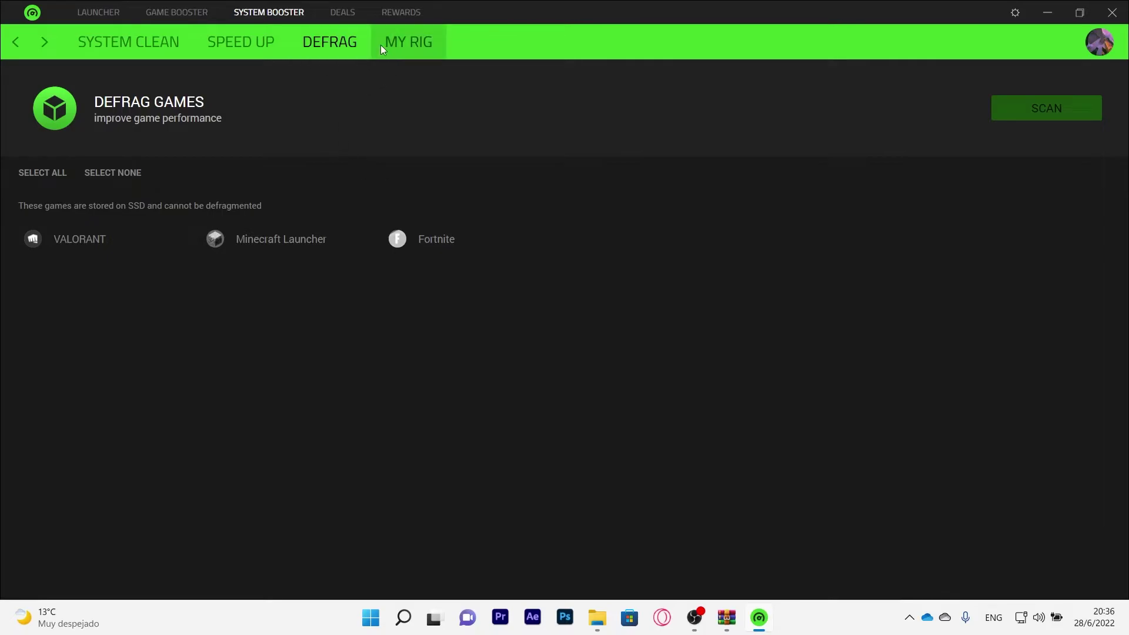
- Boost the 17 selected items in Game Booster, releasing 1.21 GB
left_click(185, 14)
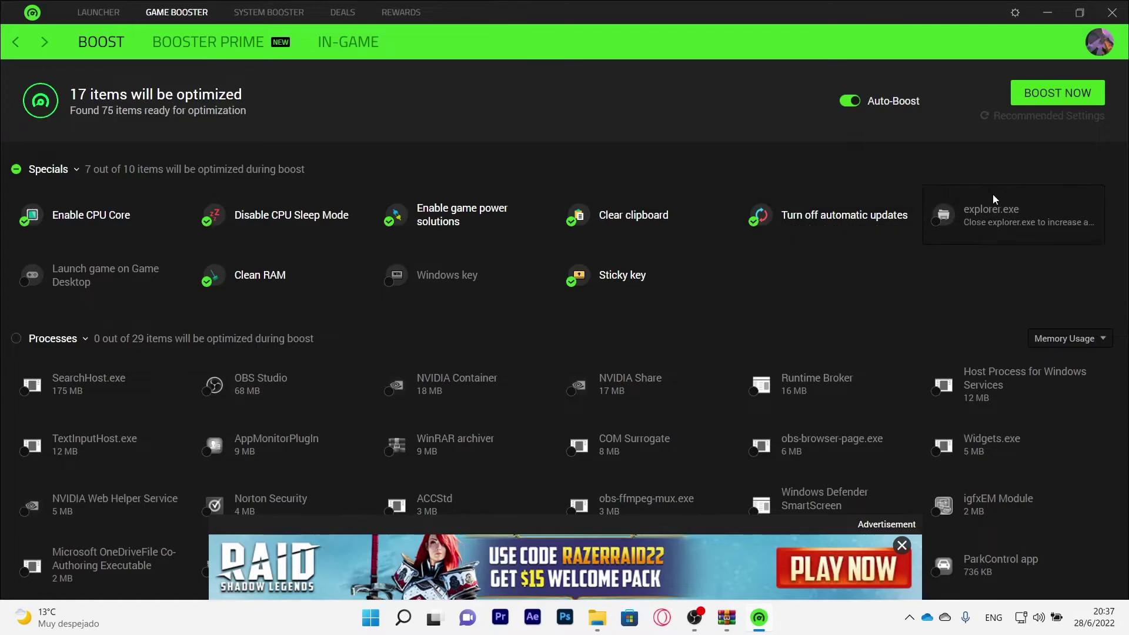
left_click(1062, 96)
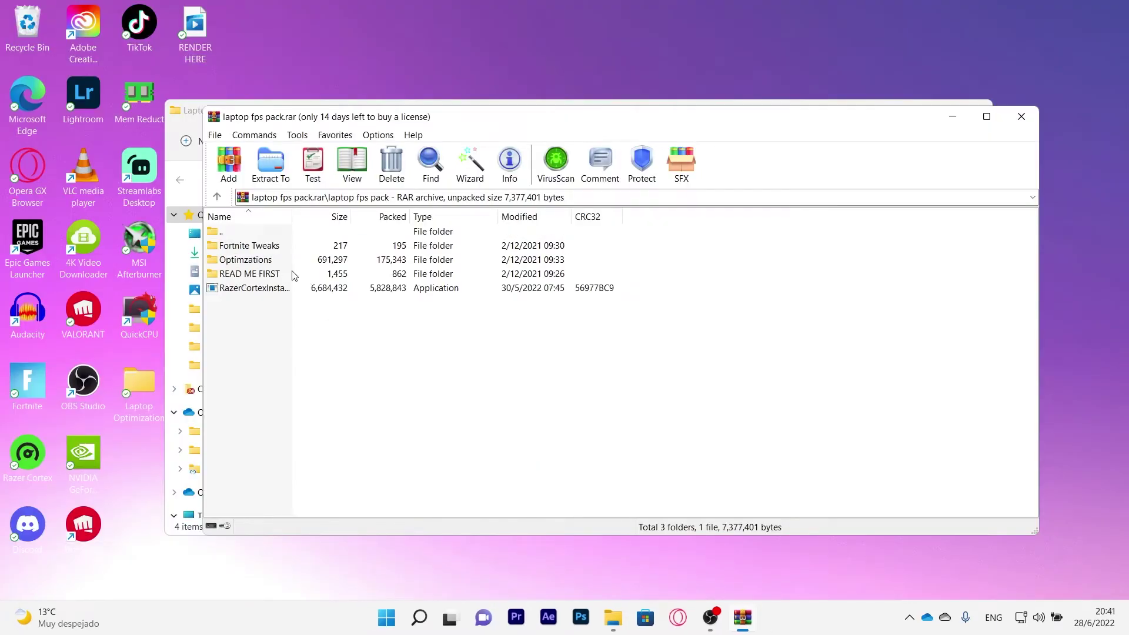
- Merge the High Power Fortnite registry tweak from the Fortnite Tweaks folder
double_click(254, 246)
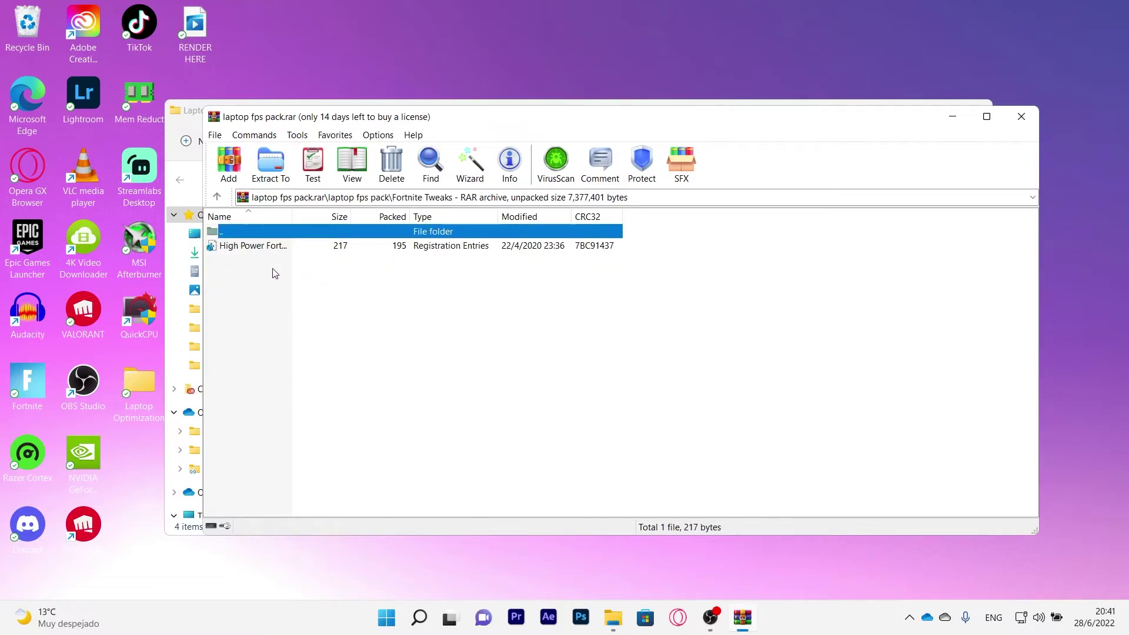
left_click(268, 262)
double_click(266, 250)
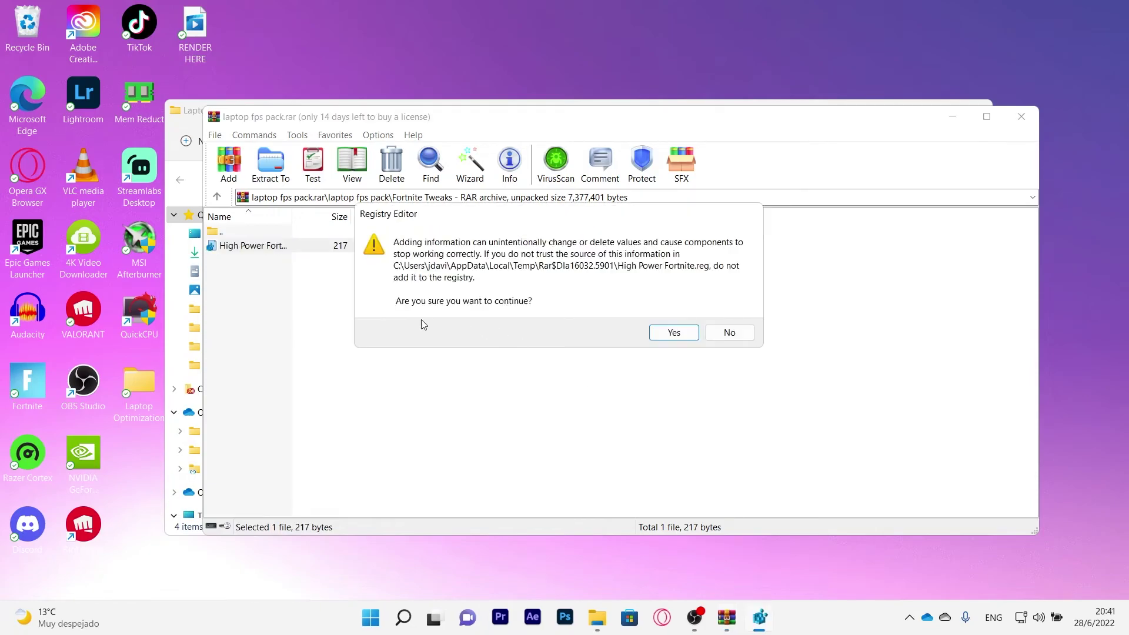
left_click(673, 331)
left_click(728, 315)
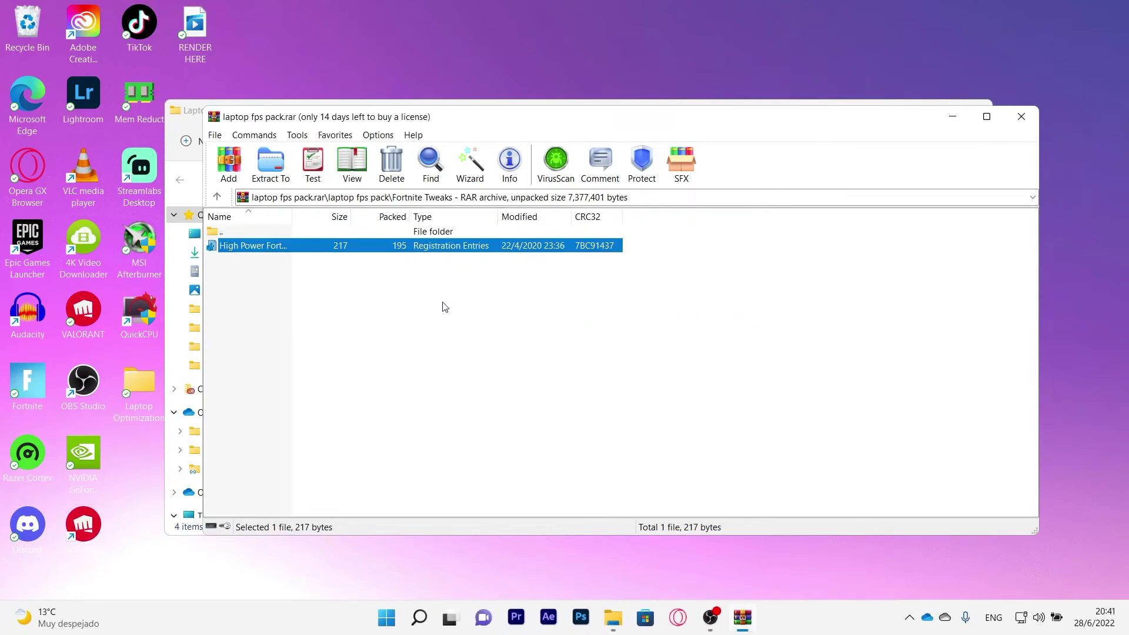
- Go back up to the laptop fps pack and open the Optimzations folder
left_click(415, 304)
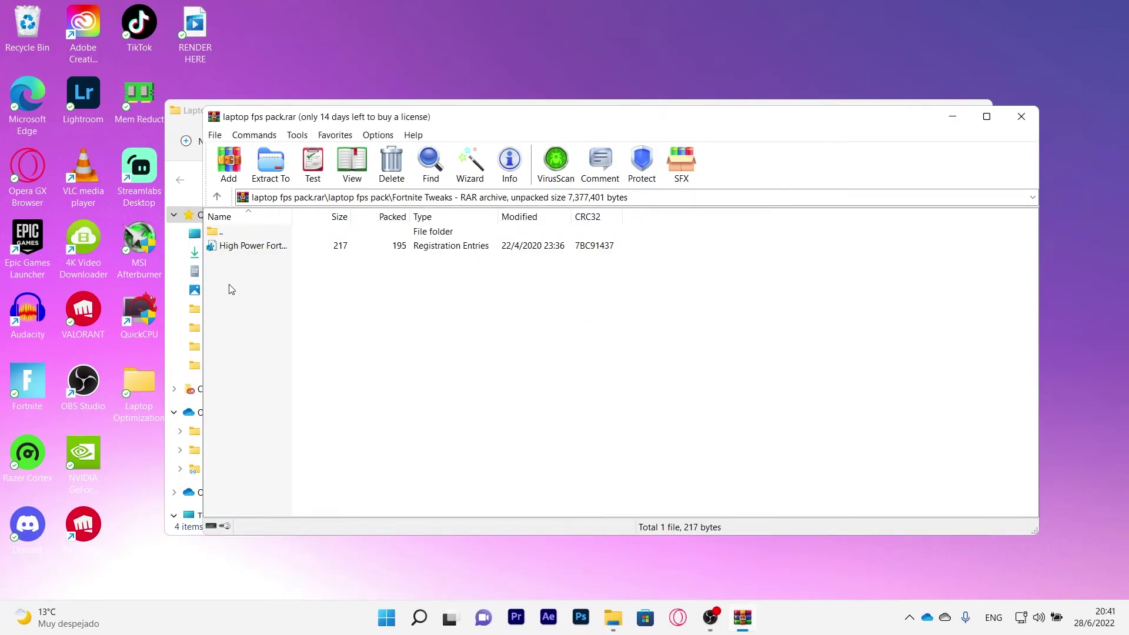
double_click(224, 235)
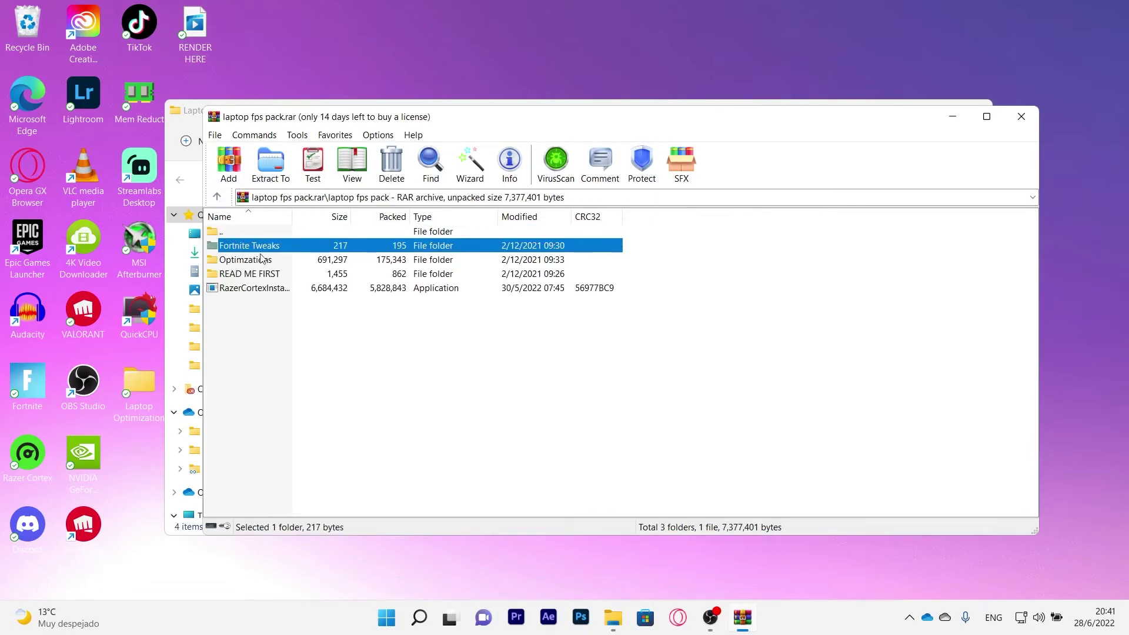
double_click(256, 261)
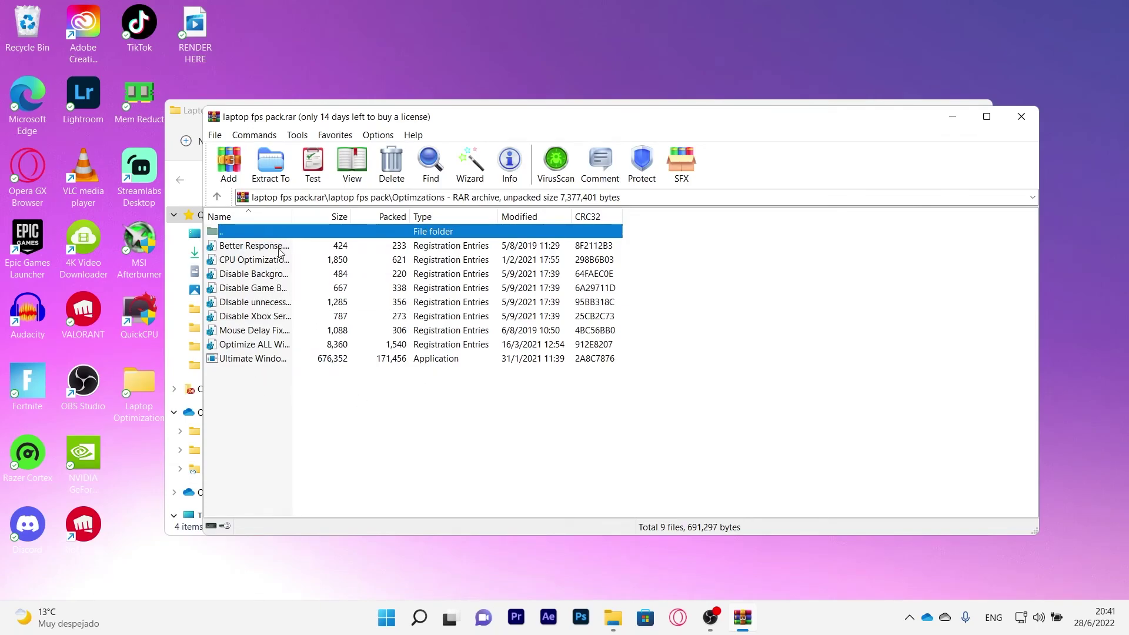
- Merge the Better Response registry tweak
left_click(244, 247)
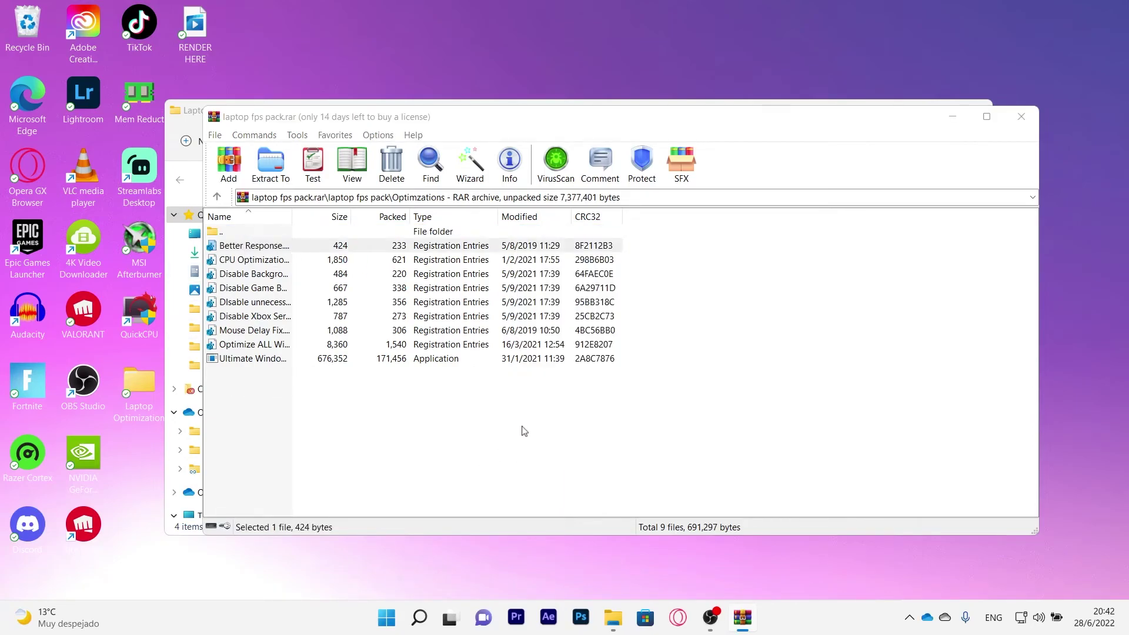
left_click(674, 333)
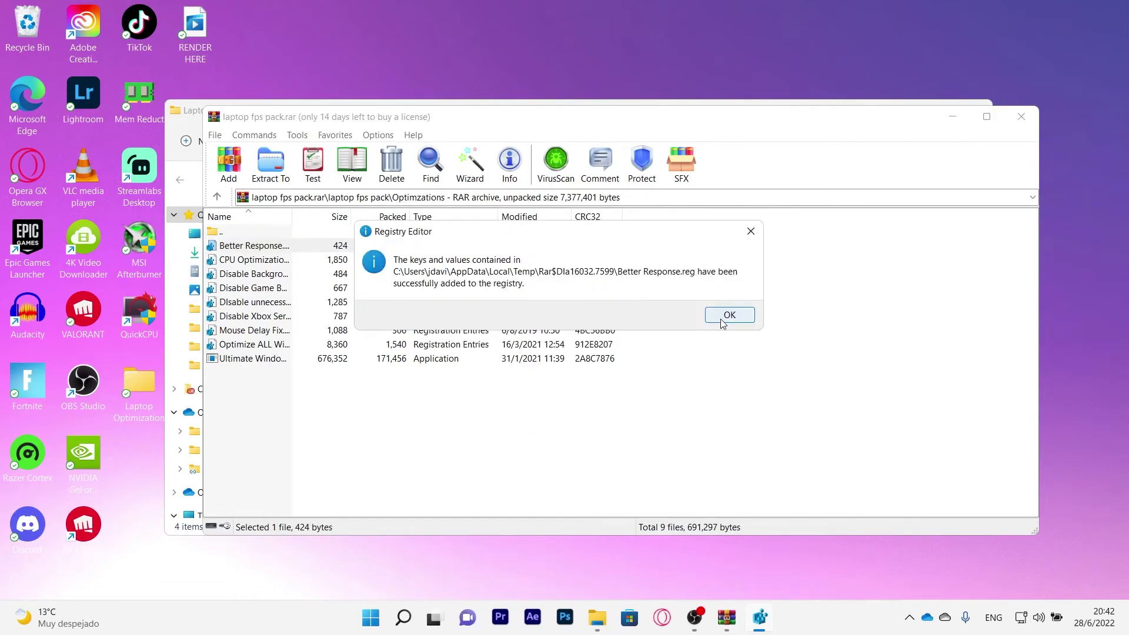
left_click(715, 324)
- Merge the Disable unnecessary services in background tweak, then exit the archive to Laptop Optimization
left_click(262, 288)
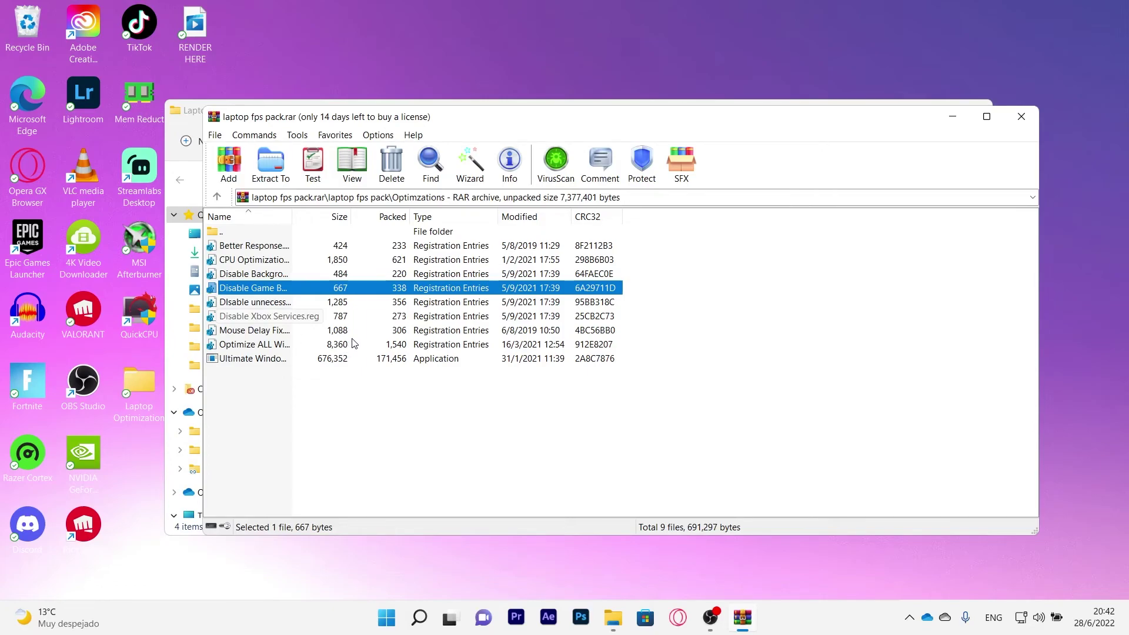
left_click(274, 305)
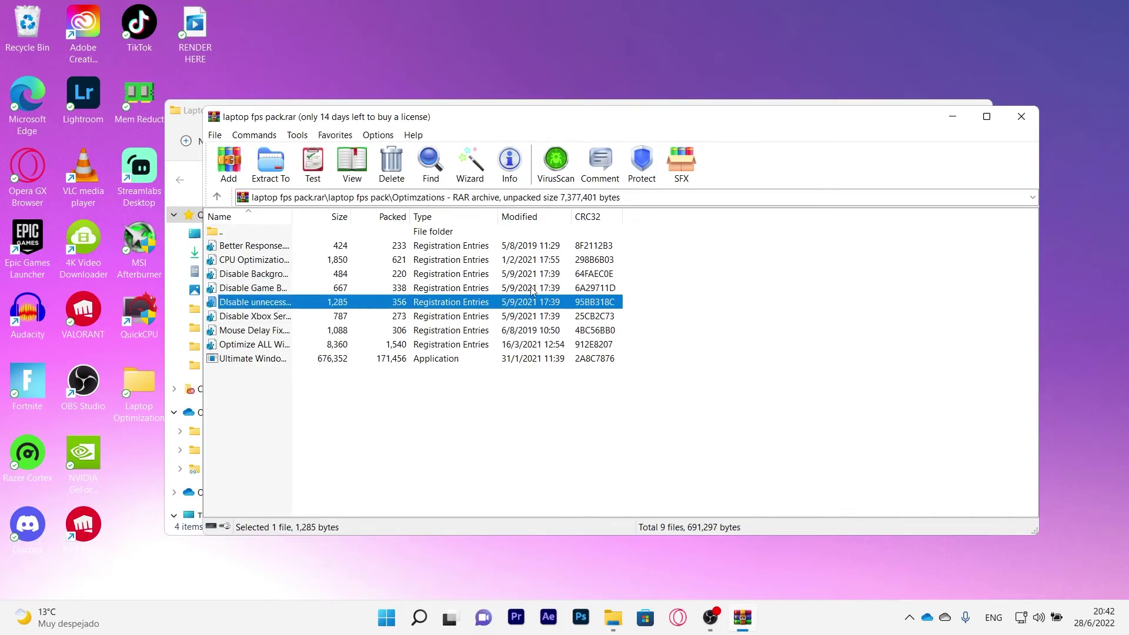
double_click(328, 301)
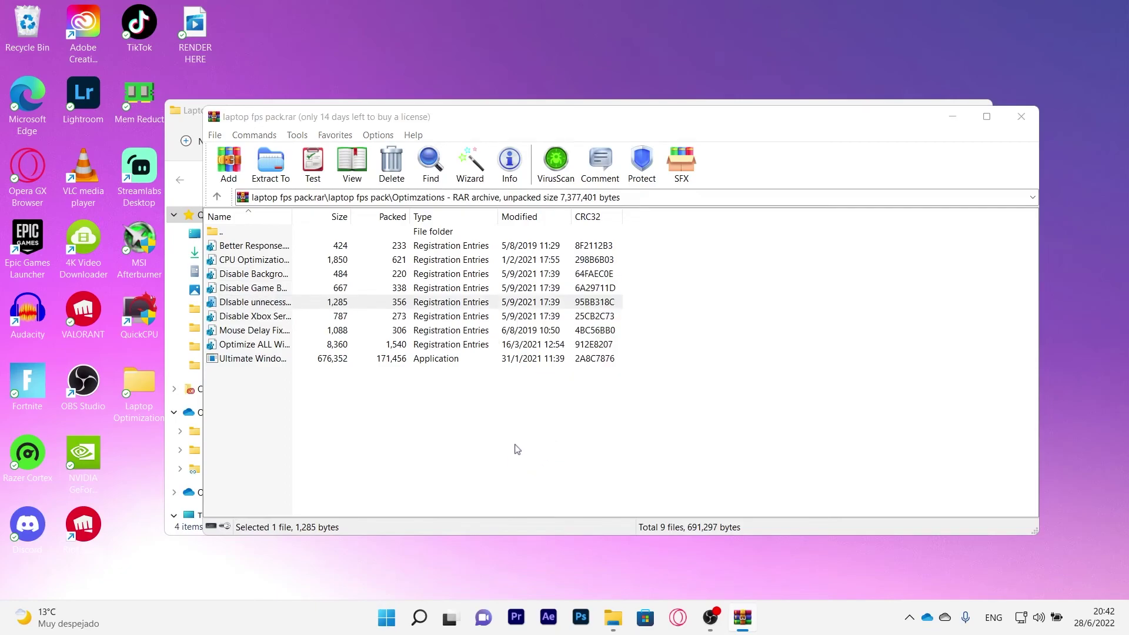
left_click(649, 331)
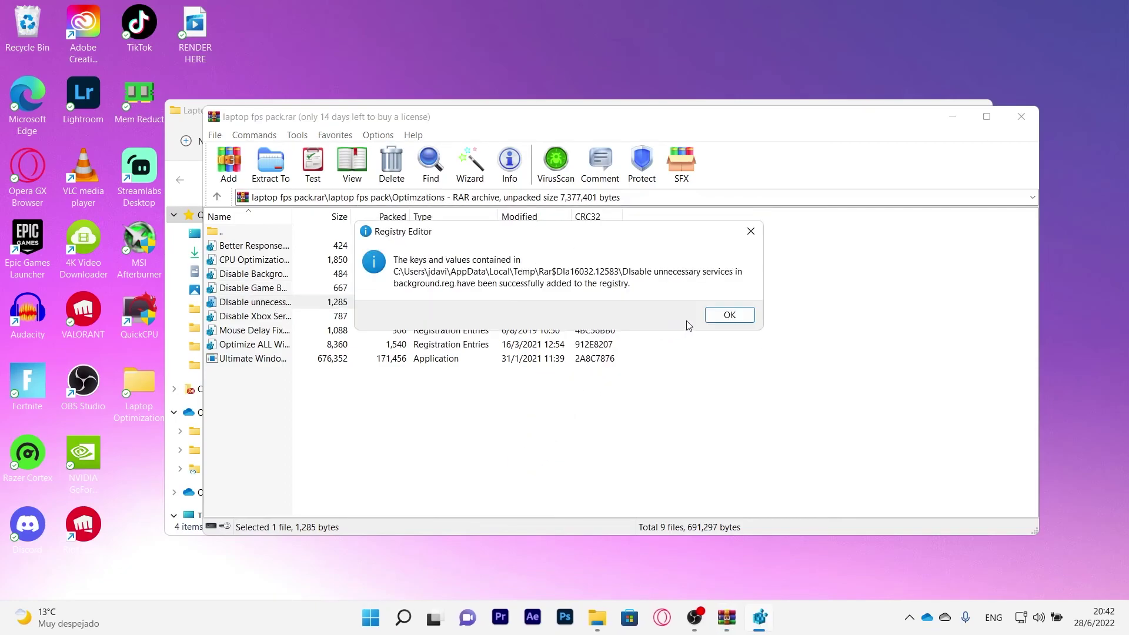
left_click(723, 310)
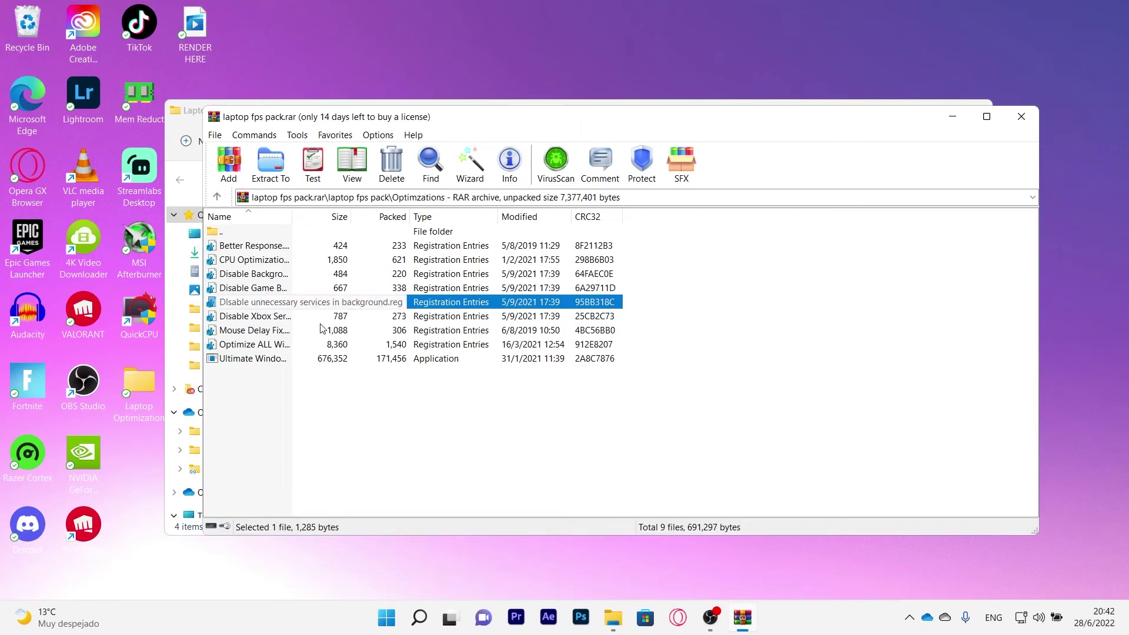
key("BackSpace")
key("BackSpace")
key("BackSpace")
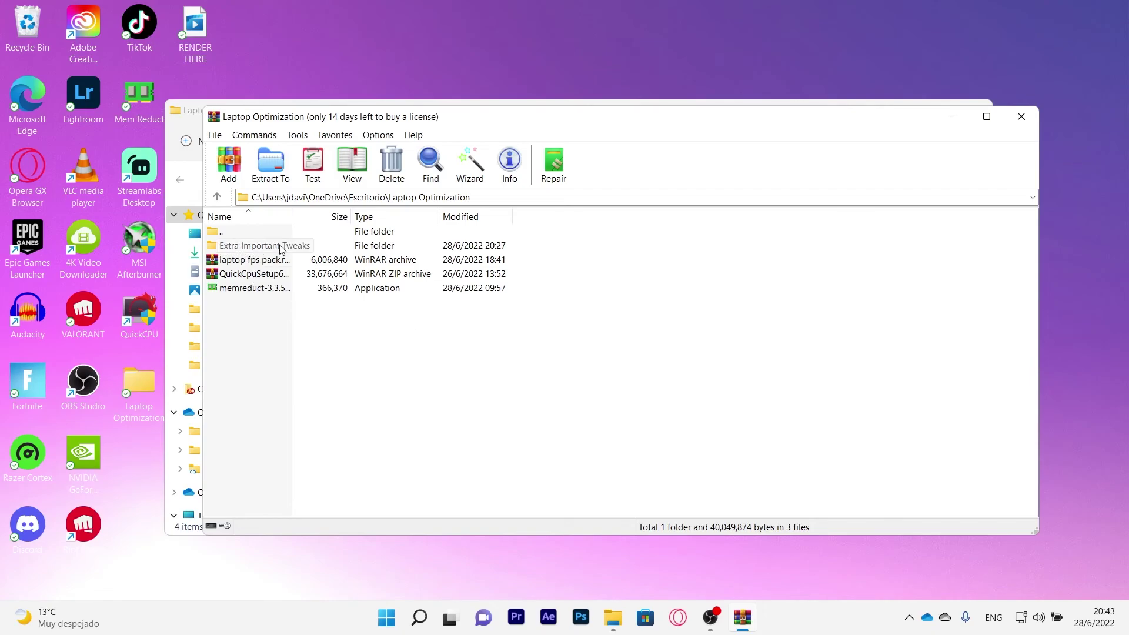
- Show Extra Important Tweaks: two registry files and the Ultimate Windows Tweaker 4.8 application
double_click(257, 250)
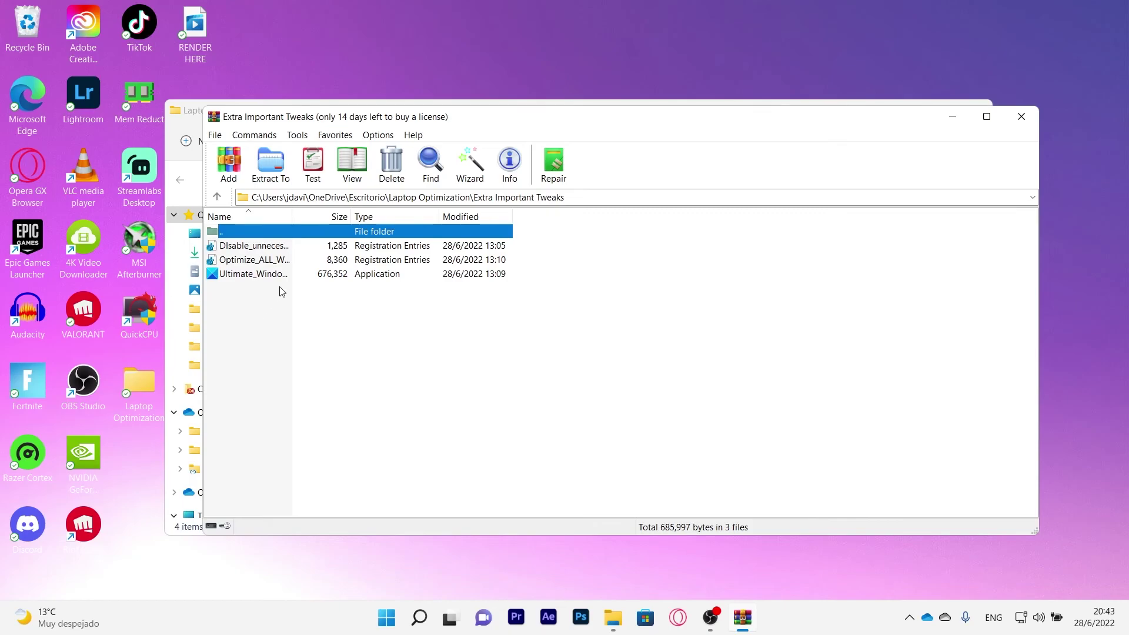
left_click(217, 196)
double_click(275, 248)
left_click(454, 309)
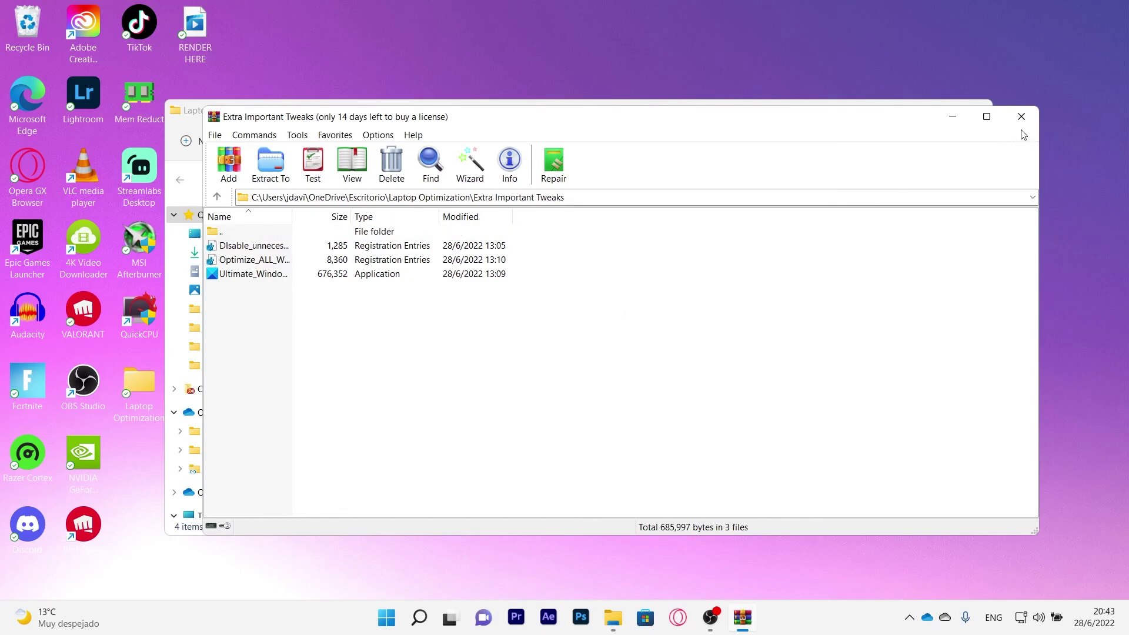